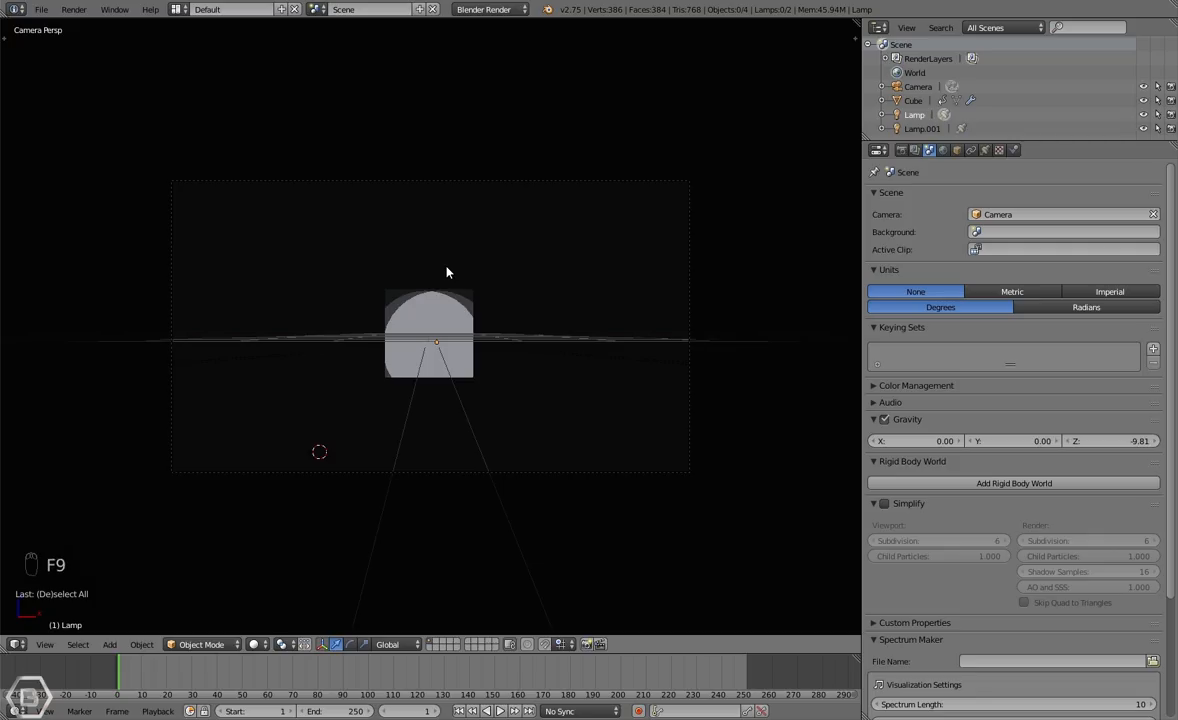
Set the scene's color management view transform to Film.
scroll(391, 272, up, 2)
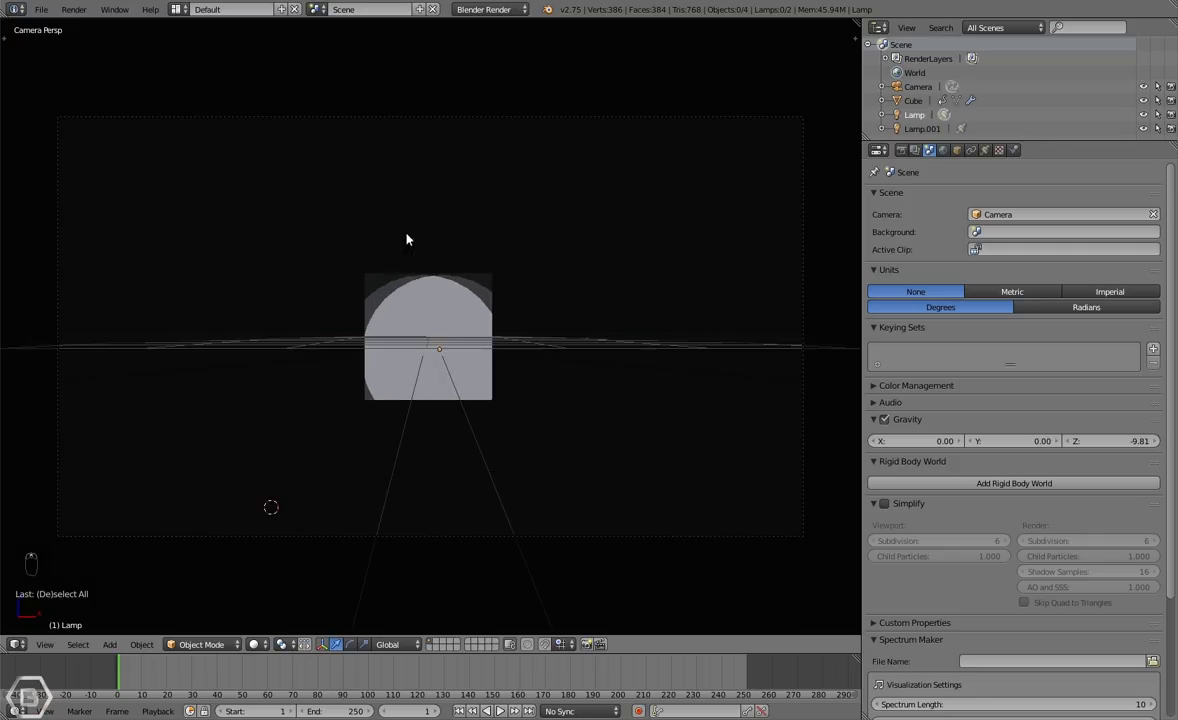
scroll(528, 309, down, 1)
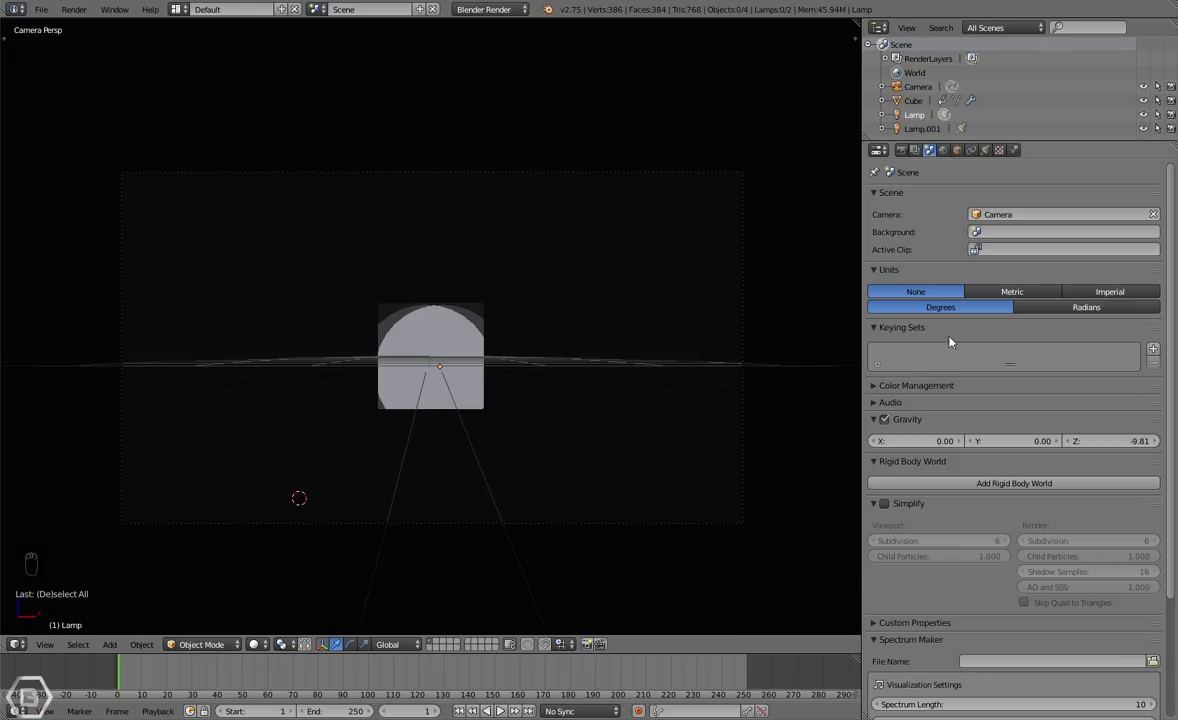
click(936, 386)
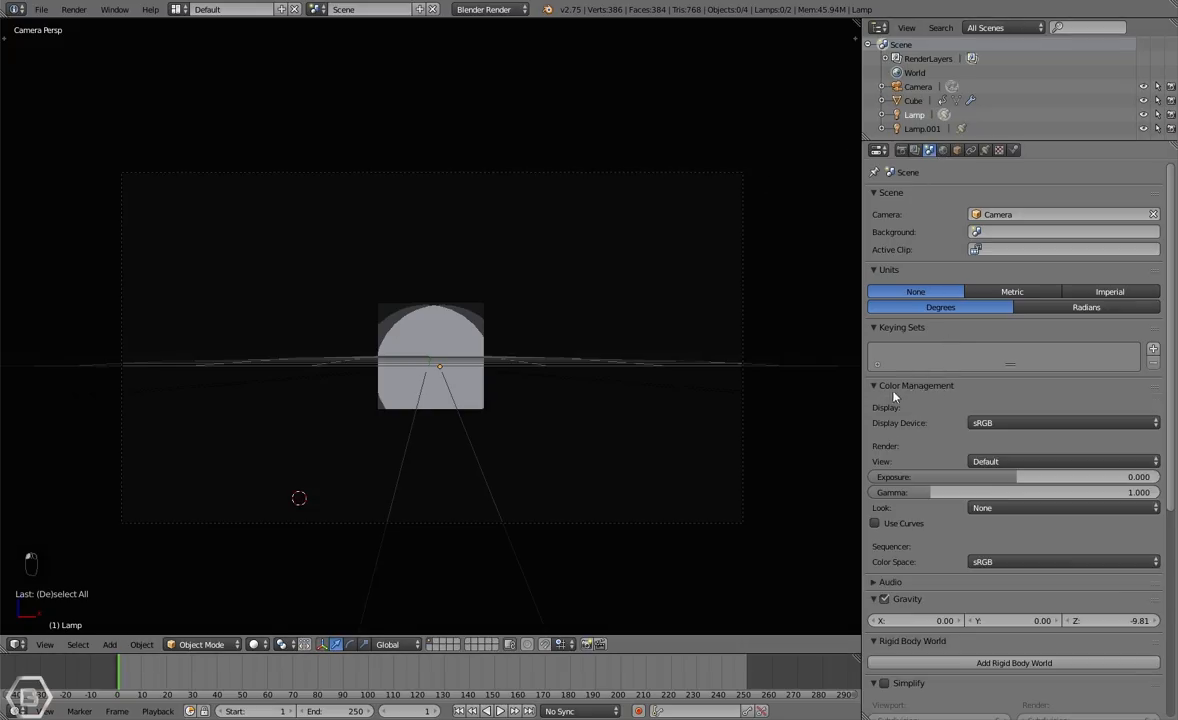
click(1007, 461)
click(1000, 381)
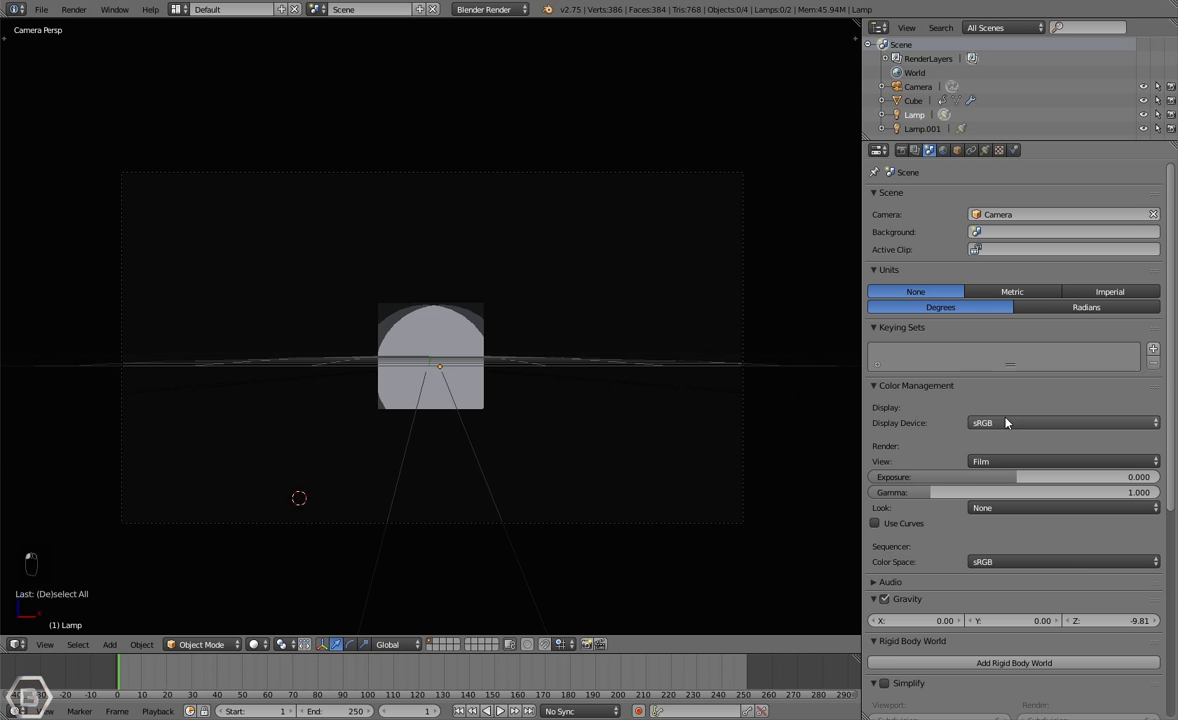
Render frame 1, close that result, and render frame 27 to check the Film look.
key(F12)
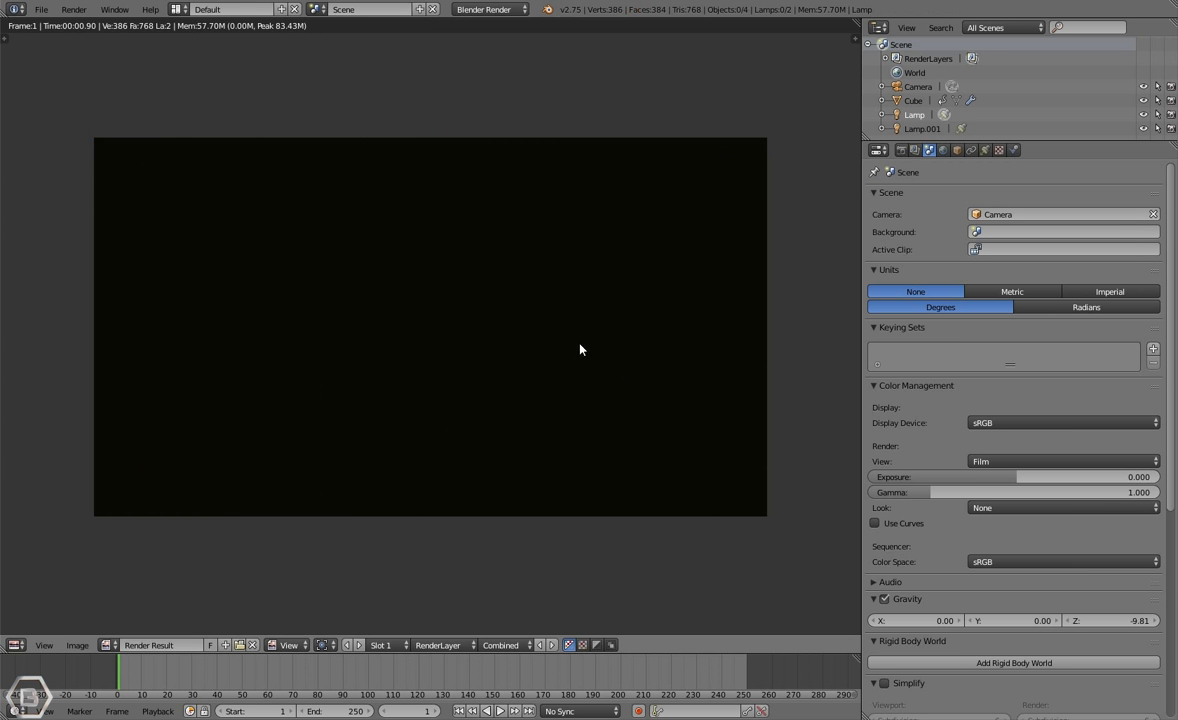
key(Escape)
drag(127, 668, 184, 668)
key(F12)
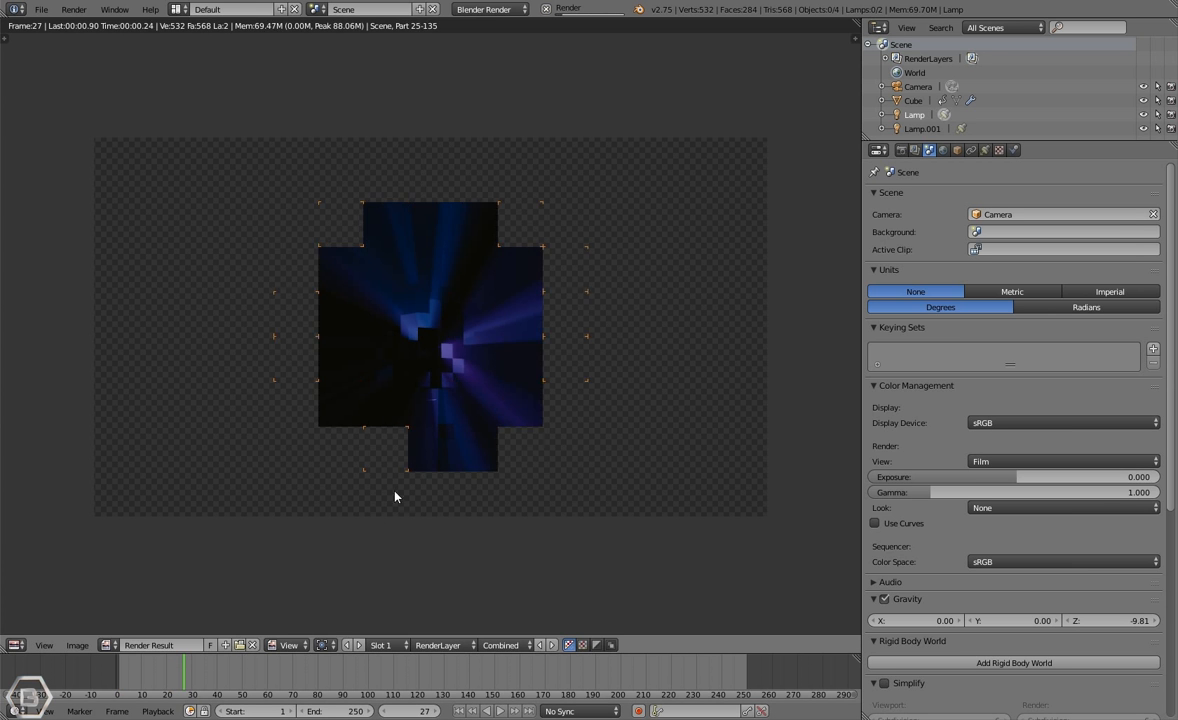
Try another color management view transform on the rendered image, and switch back to Film.
click(1027, 459)
click(1027, 446)
click(1015, 461)
click(1008, 411)
Render frames 54 and 75 of the animation and close the render result.
click(252, 672)
key(F12)
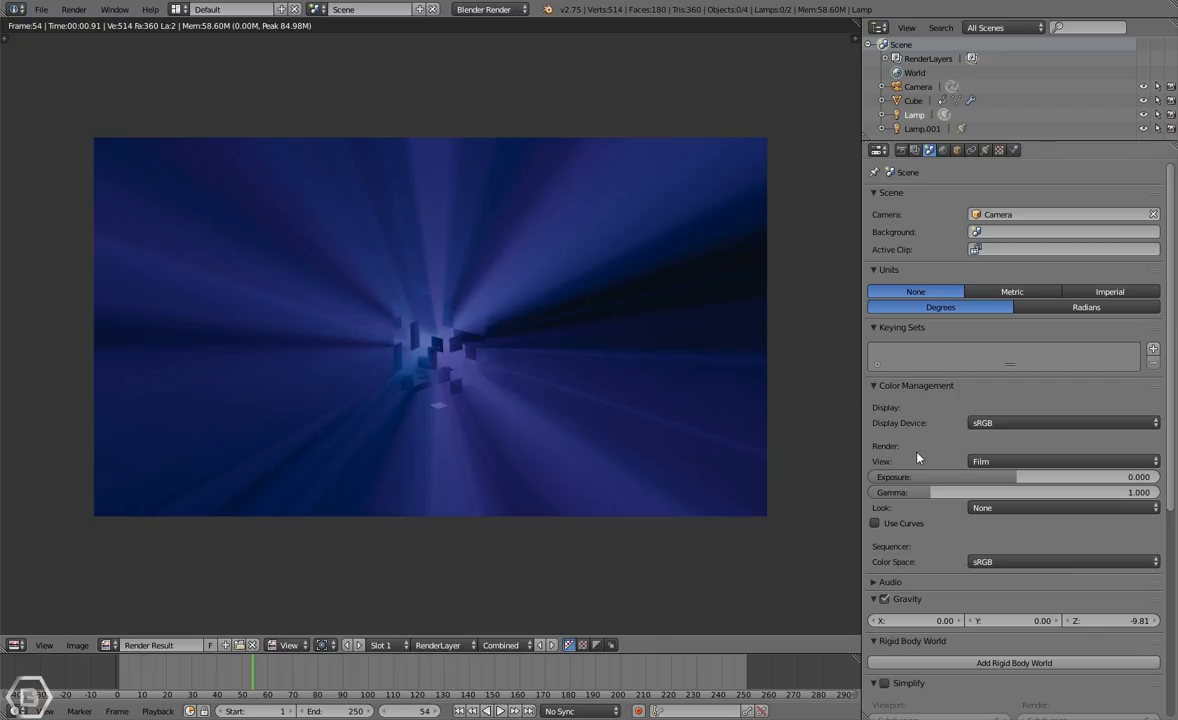
click(305, 678)
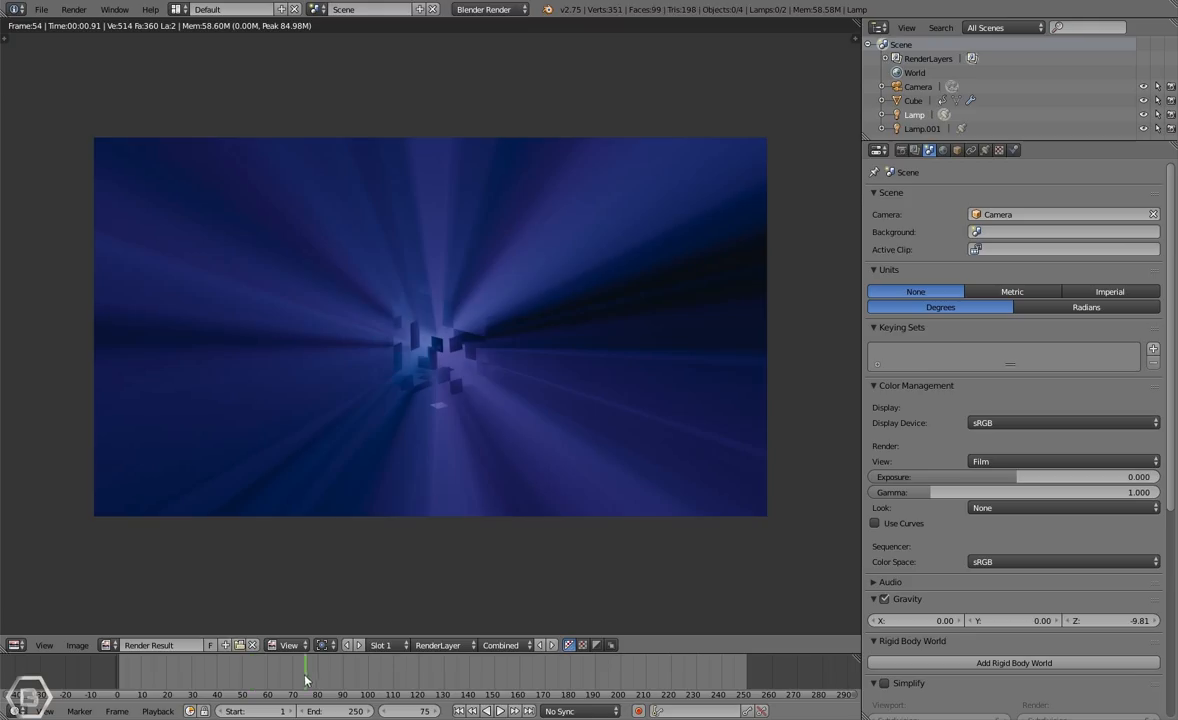
key(F12)
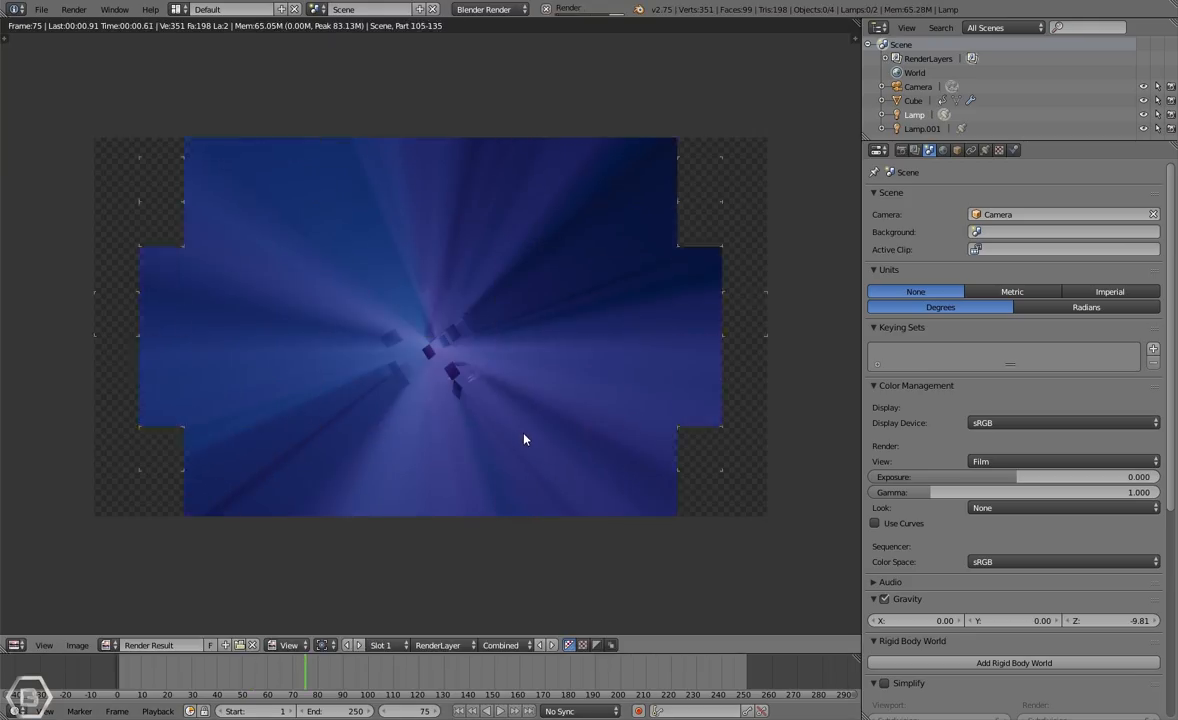
key(Escape)
Switch to the Compositing screen layout and enable compositing nodes for the scene.
click(176, 9)
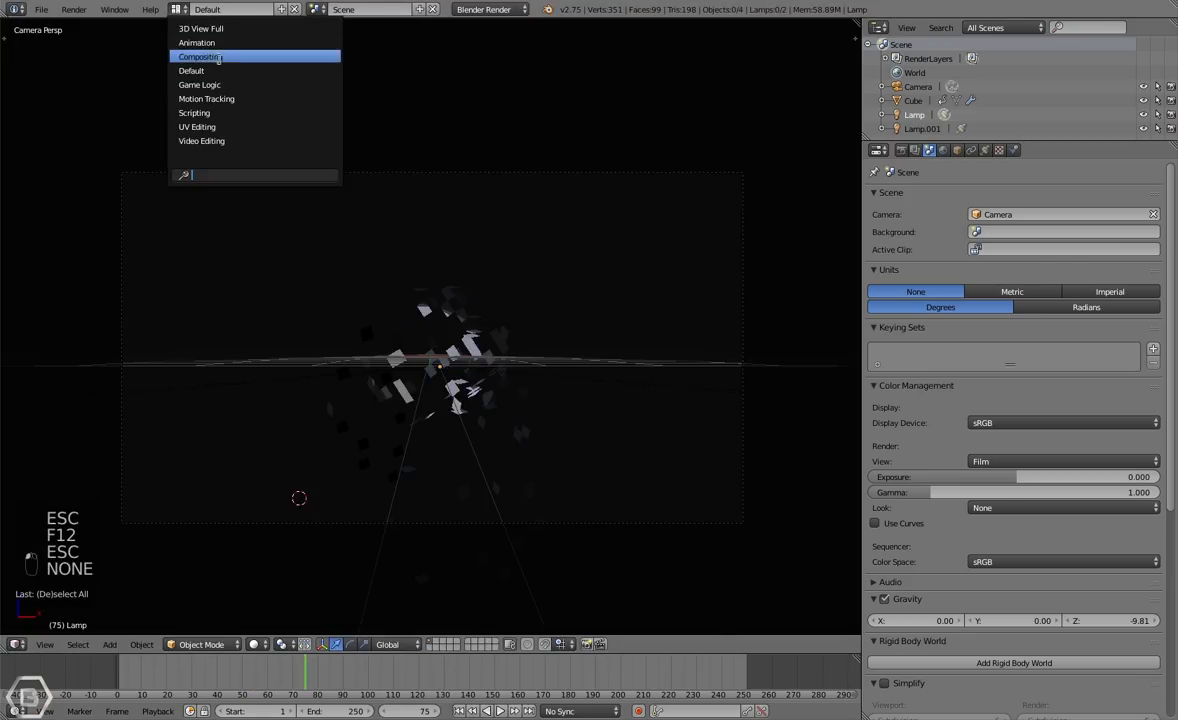
click(224, 67)
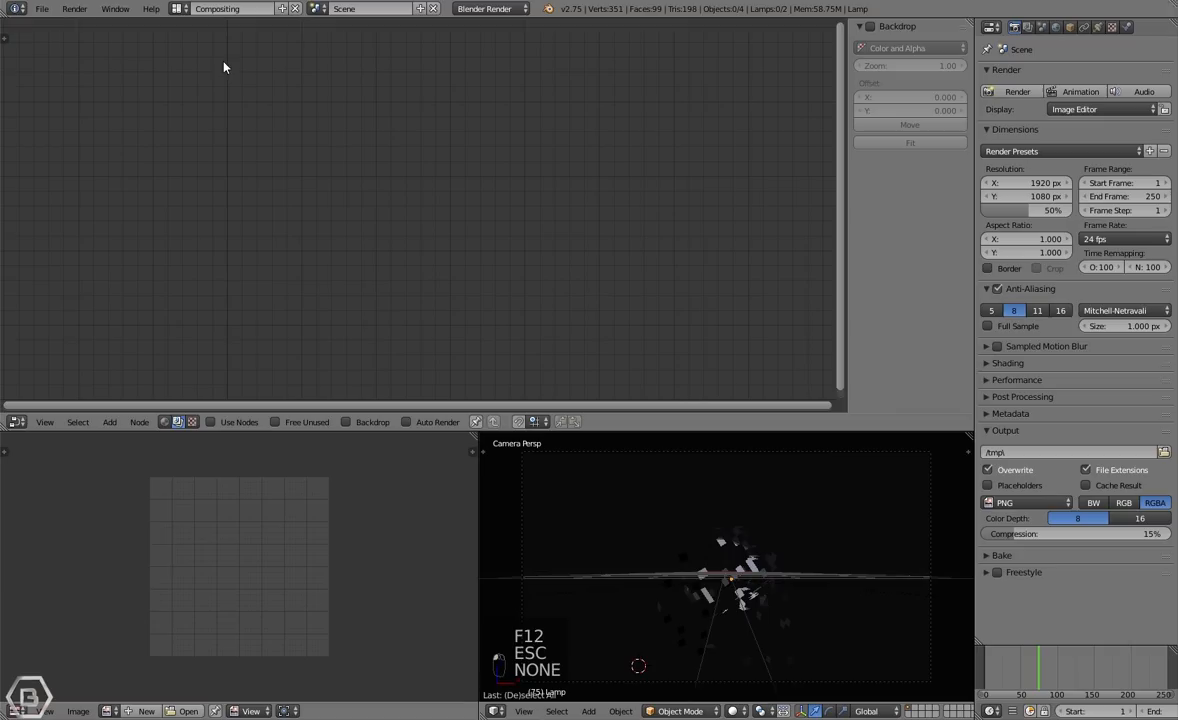
click(222, 425)
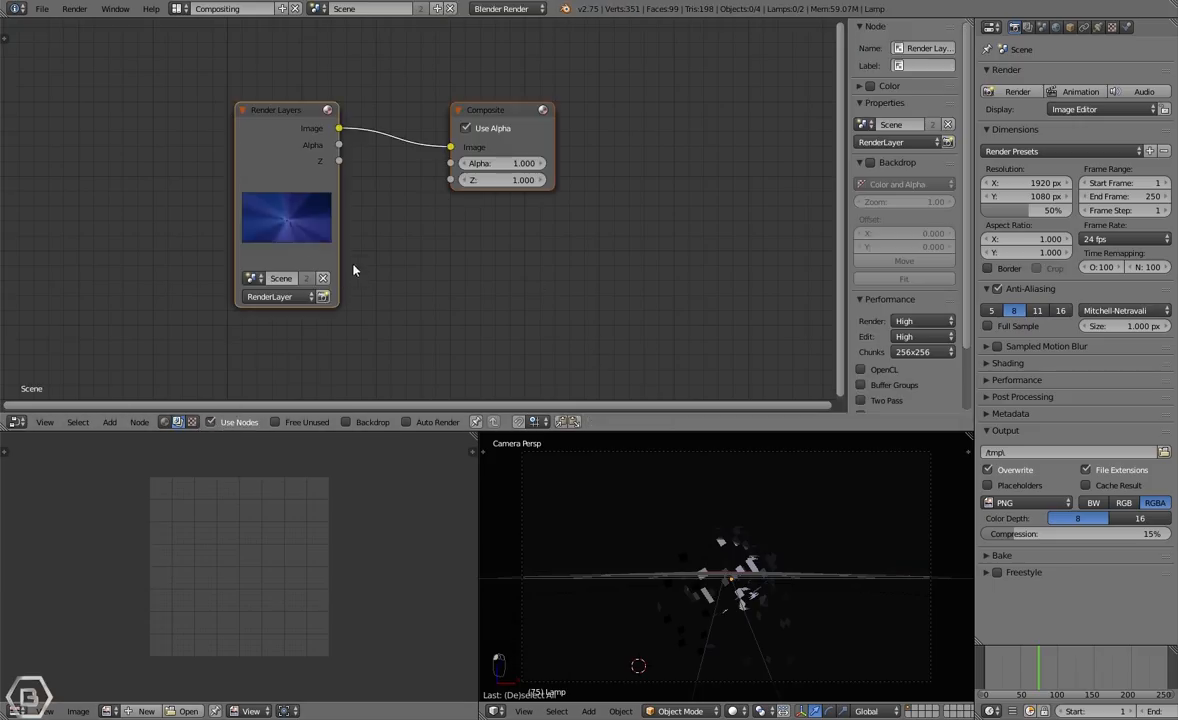
Spread the Render Layers and Composite nodes far apart to make room for effect nodes between them.
scroll(388, 248, down, 4)
key(g)
click(196, 248)
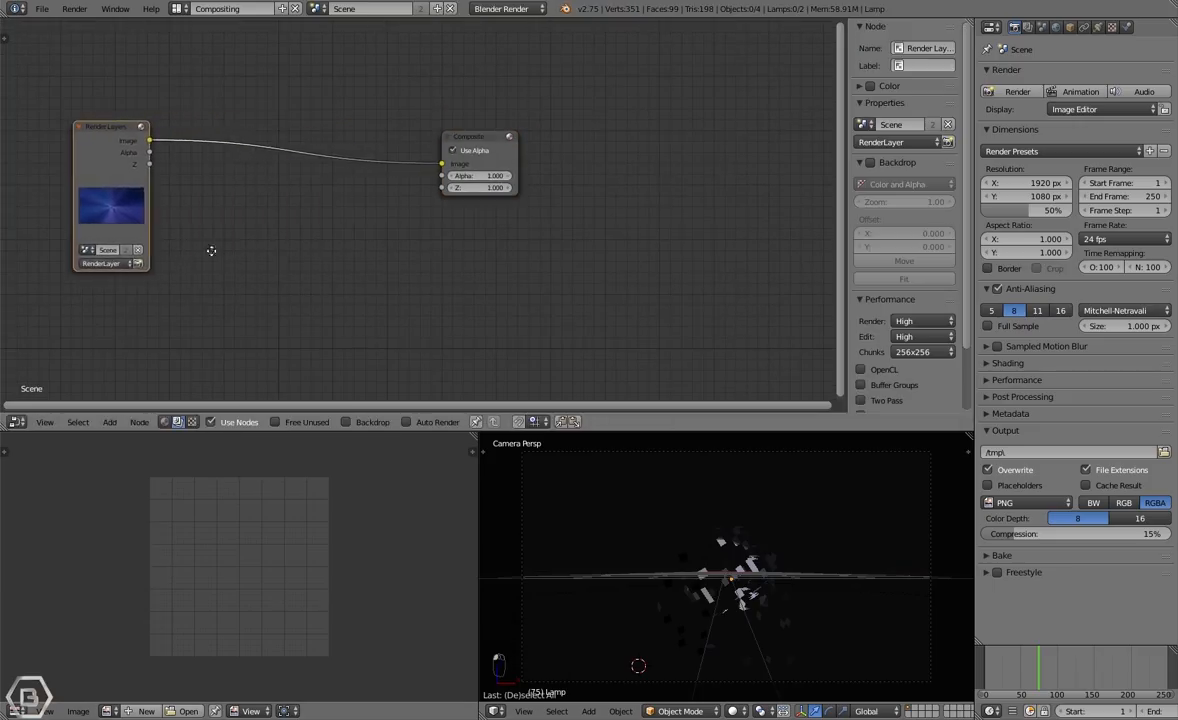
middle_drag(189, 247, 283, 247)
key(a)
drag(225, 190, 177, 185)
key(a)
click(584, 136)
drag(584, 136, 660, 140)
key(a)
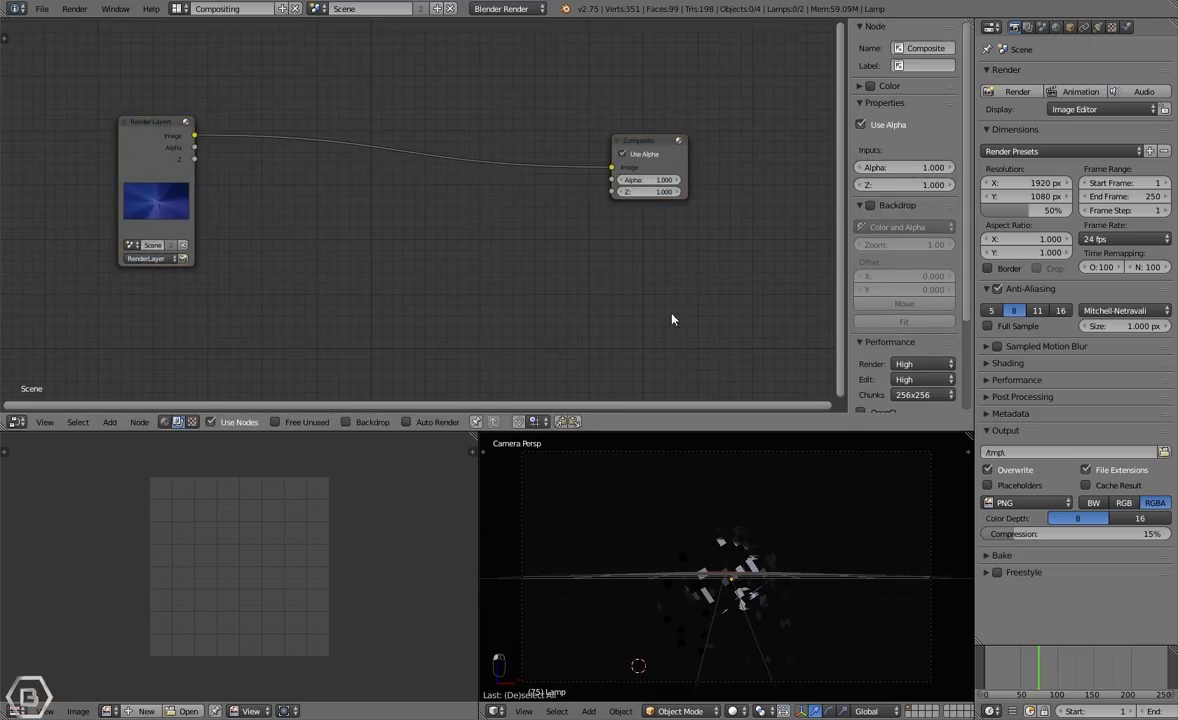
Add a Glare node on the link between the Render Layers and Composite nodes.
key(shift+a)
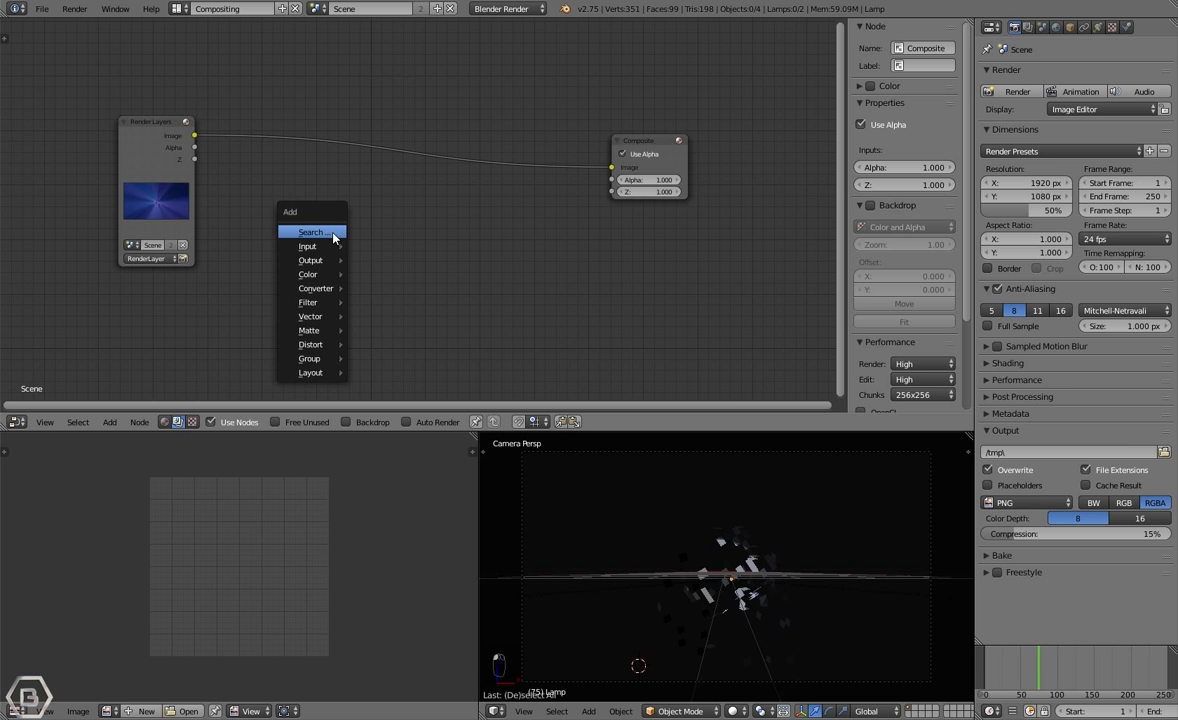
click(335, 236)
text(glare)
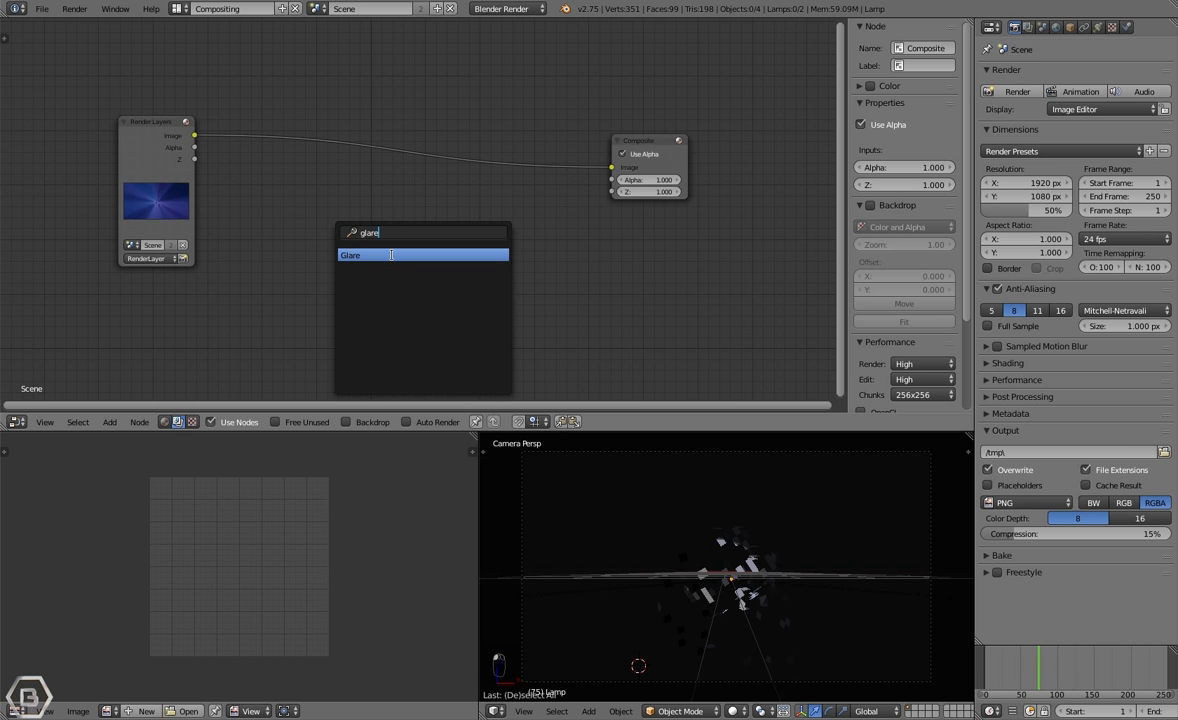
key(Return)
click(257, 135)
click(352, 155)
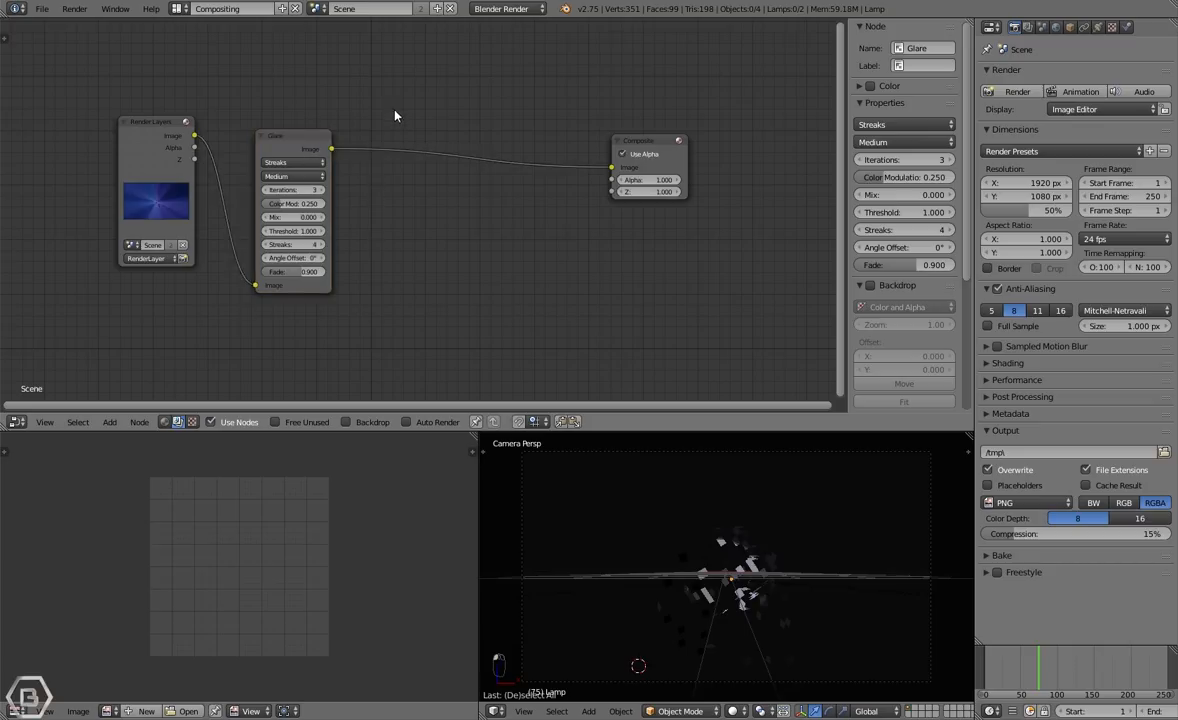
Insert a Lens Distortion node on the link between the Glare and Composite nodes.
key(shift+a)
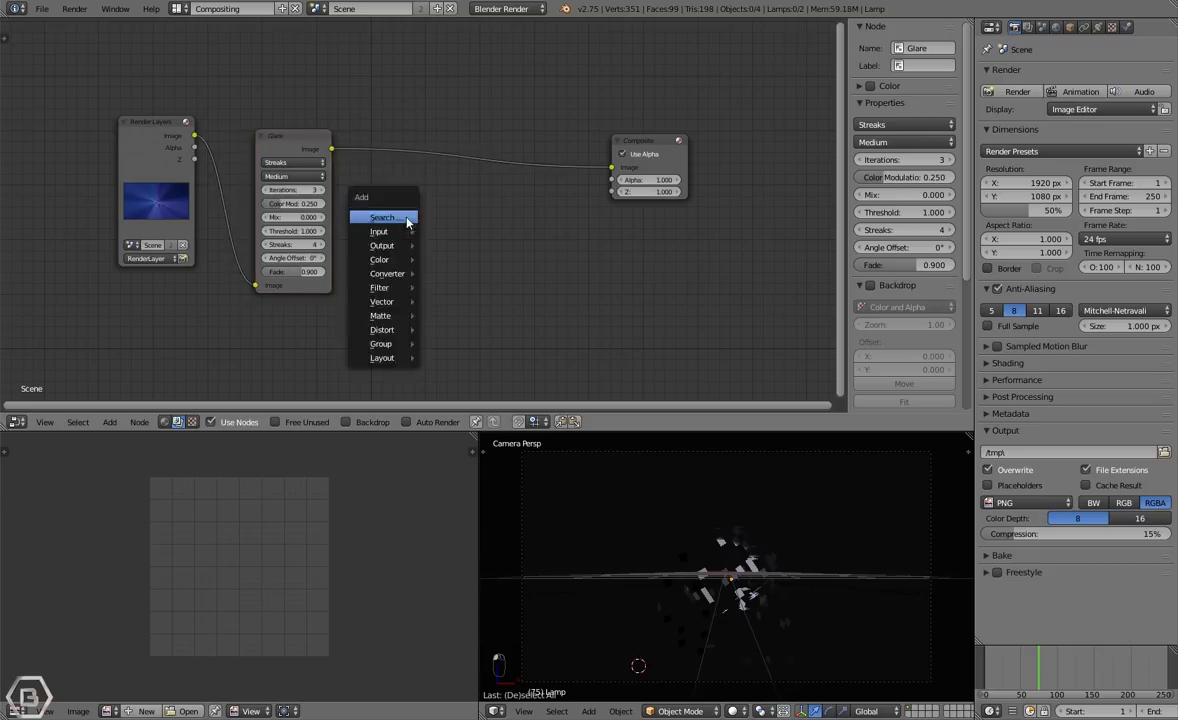
click(400, 217)
key(BackSpace)
text(lens)
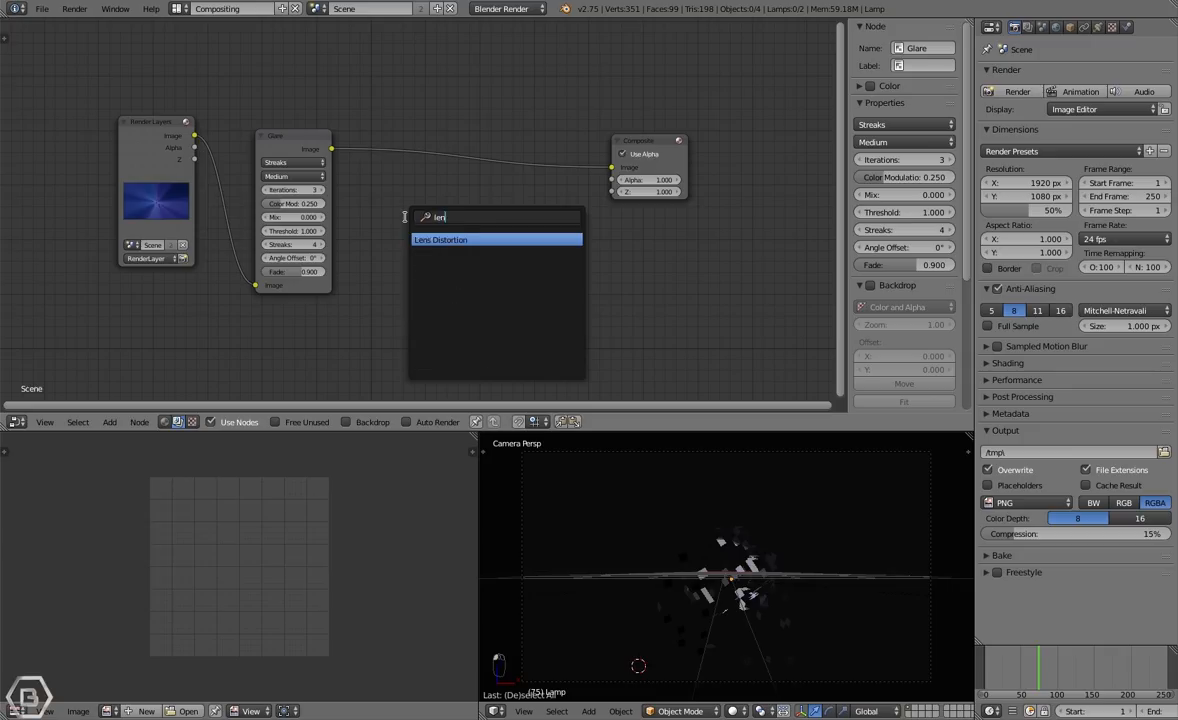
click(420, 241)
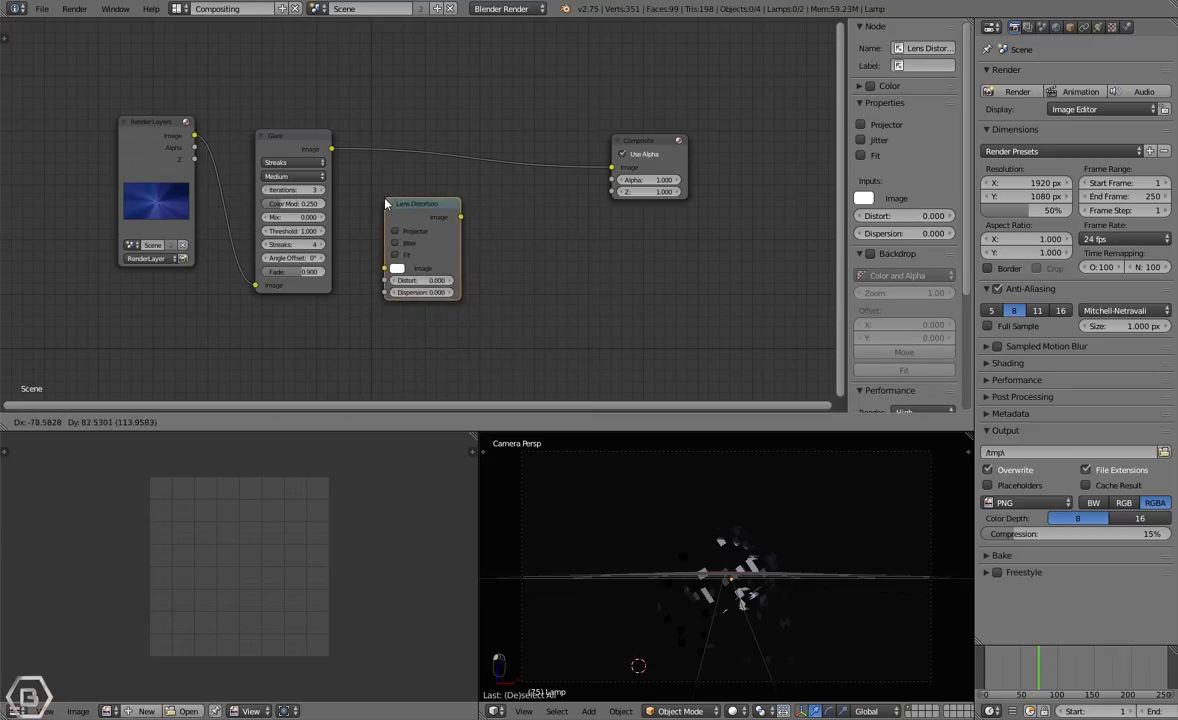
click(380, 149)
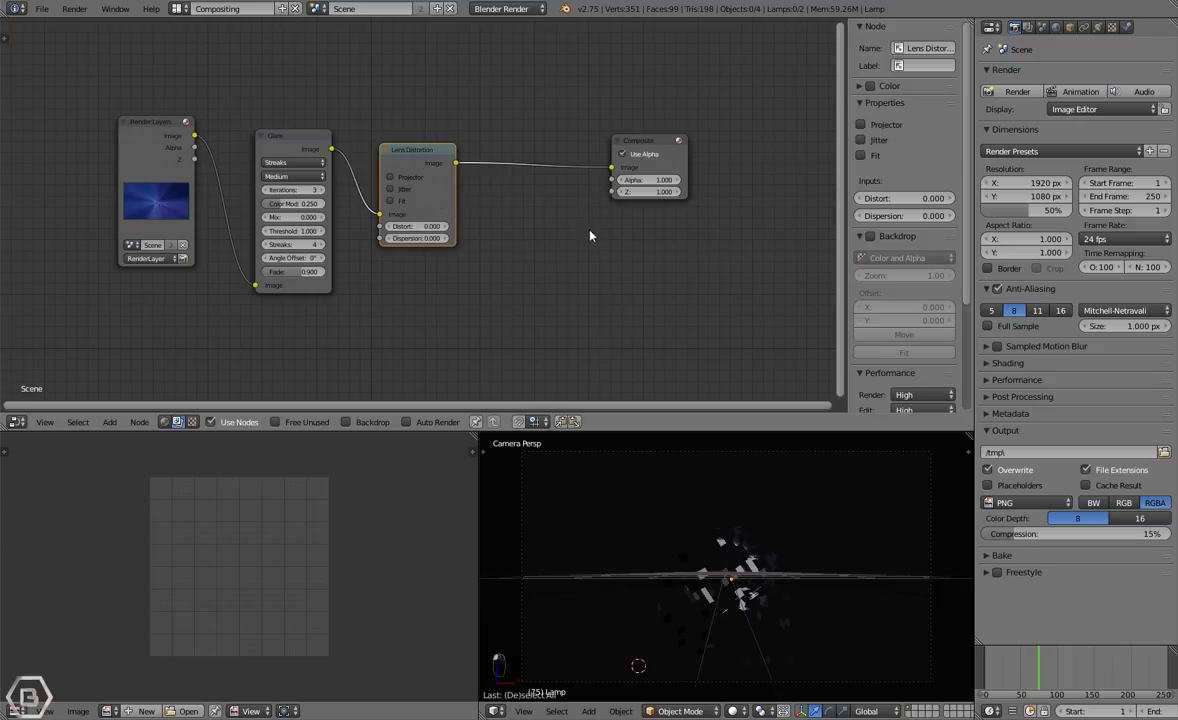
Insert a Defocus node between Lens Distortion and Composite, and space the Defocus and Composite nodes farther apart.
key(shift+a)
click(522, 180)
text(de)
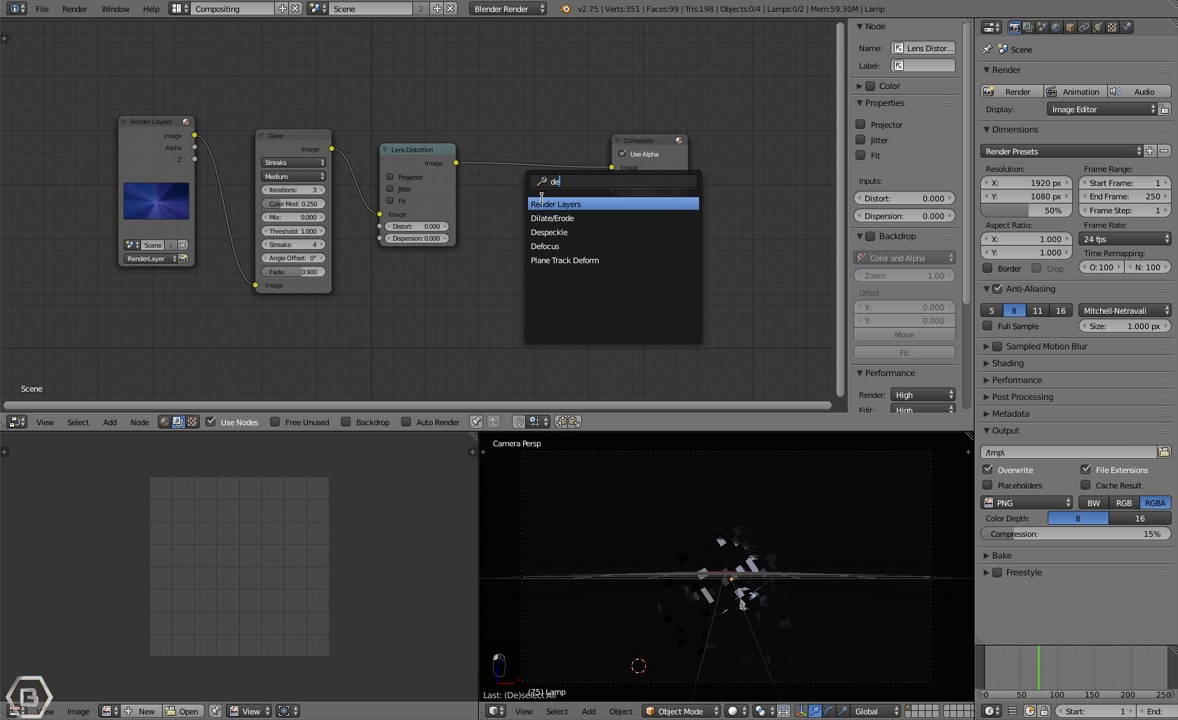
click(565, 246)
click(494, 163)
click(663, 153)
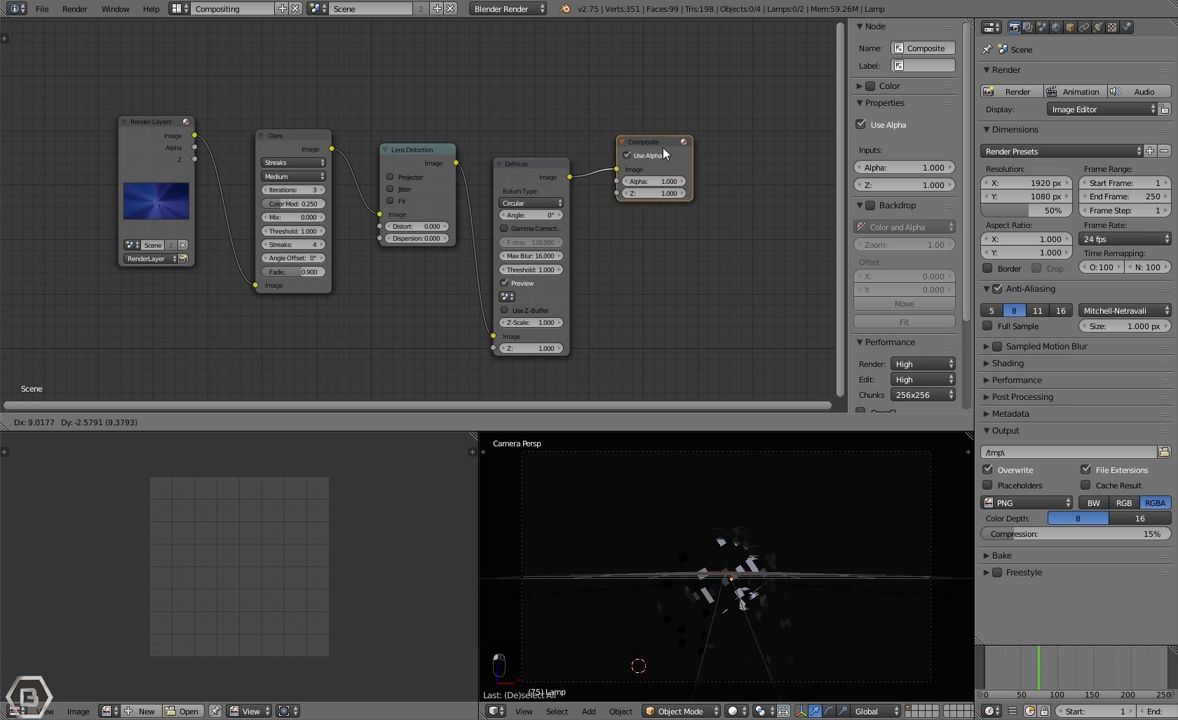
drag(663, 153, 734, 174)
drag(498, 168, 525, 159)
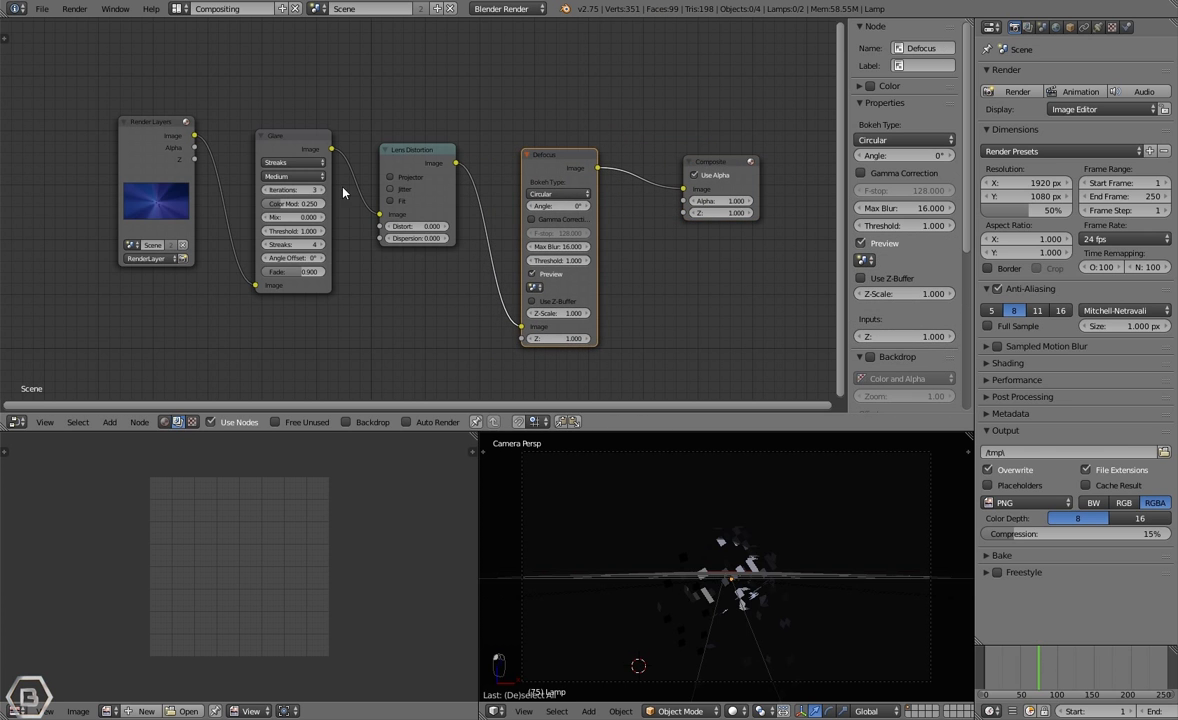
Connect the Z output of Render Layers to the Z input of the Defocus node.
drag(194, 159, 521, 339)
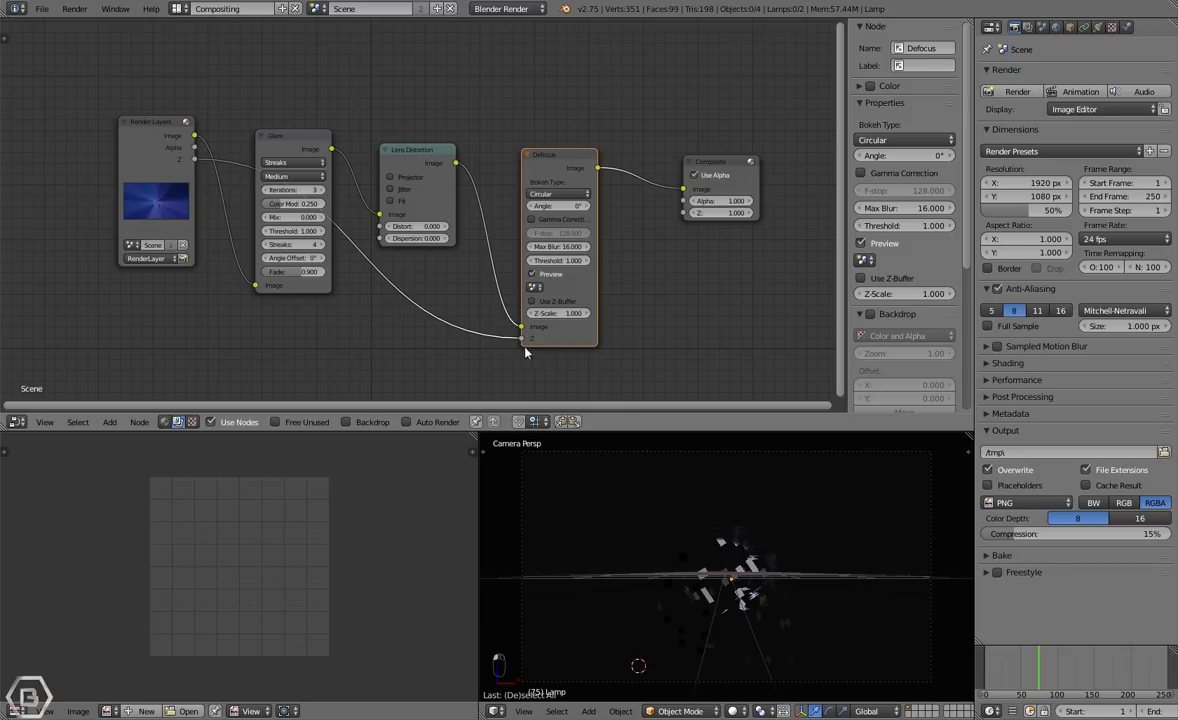
key(a)
click(556, 156)
key(a)
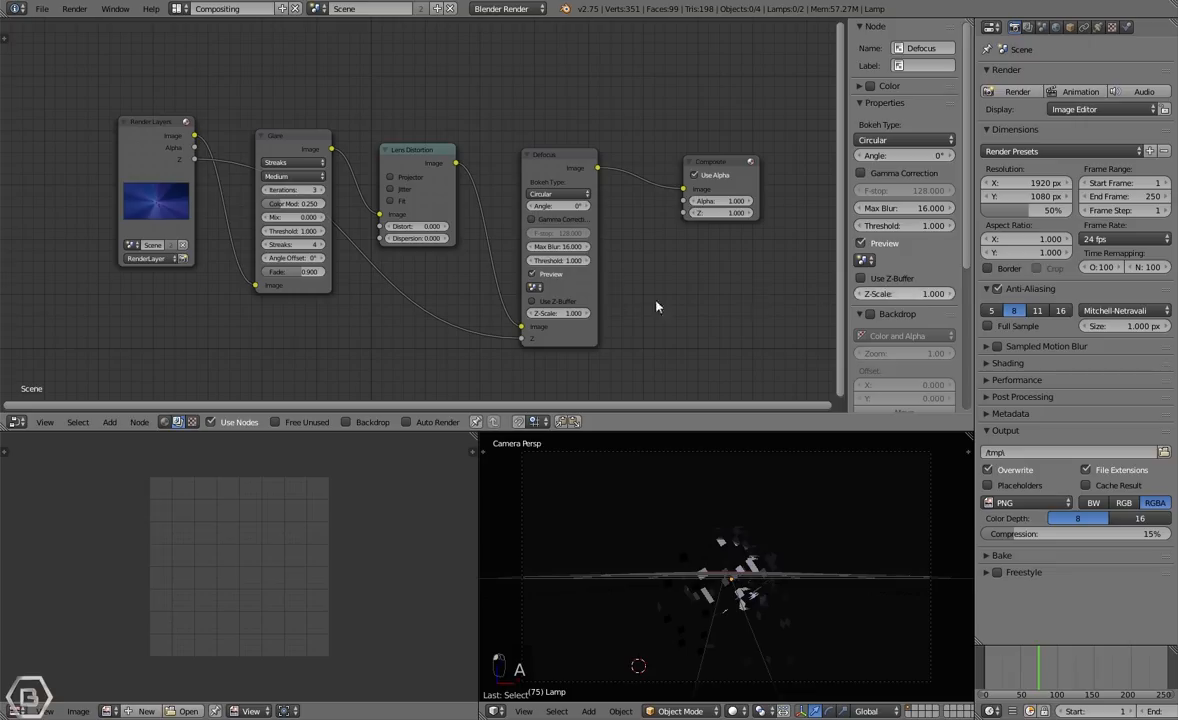
On the Defocus node, enable Use Z-Buffer, disable Preview, and assign Scene as its scene.
click(544, 302)
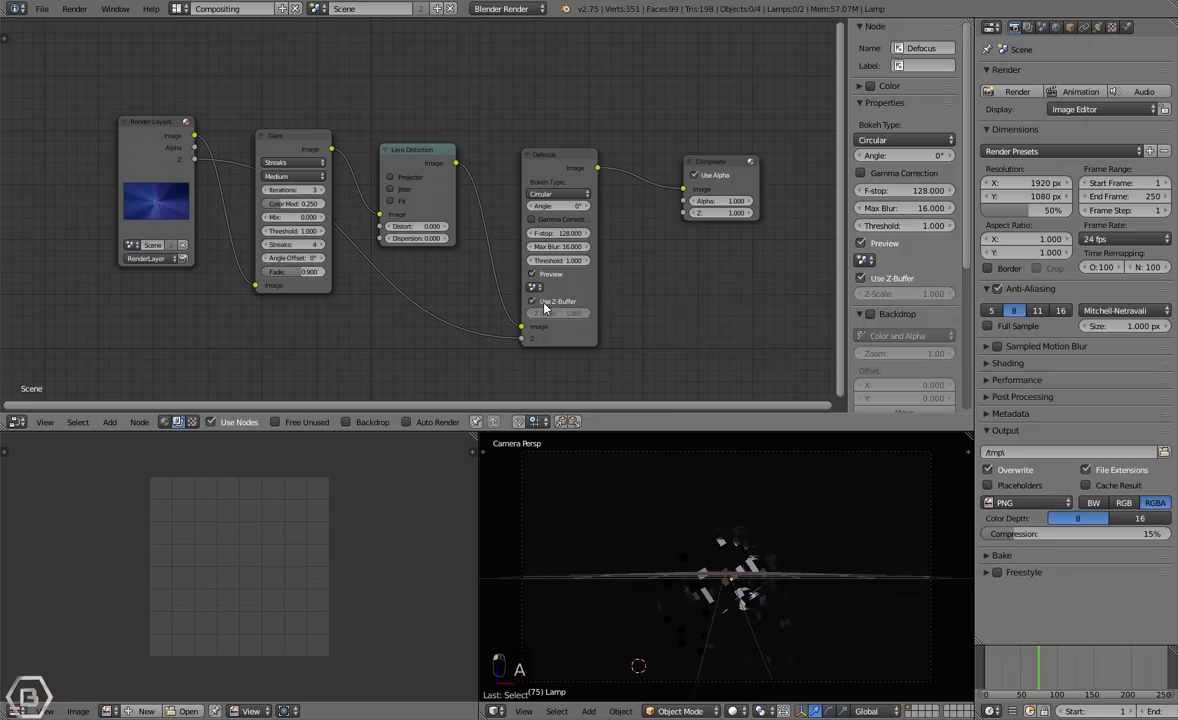
click(531, 273)
click(533, 288)
click(557, 302)
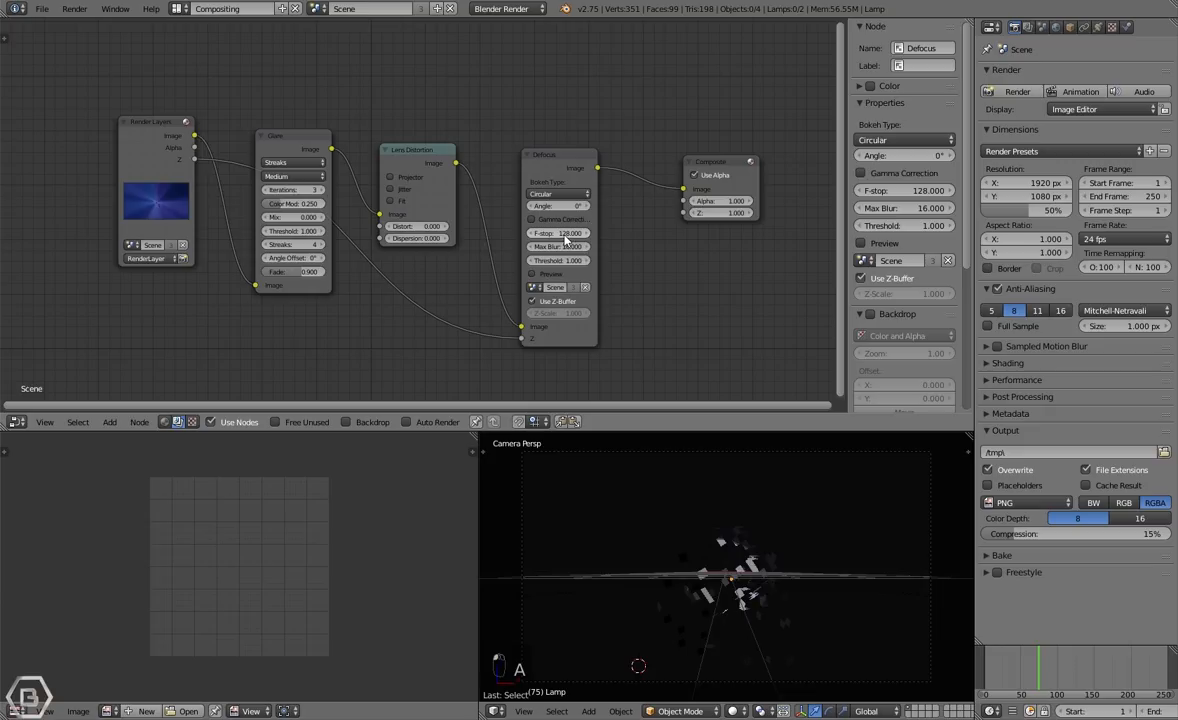
Set the Defocus node's F-stop to 15.
click(531, 295)
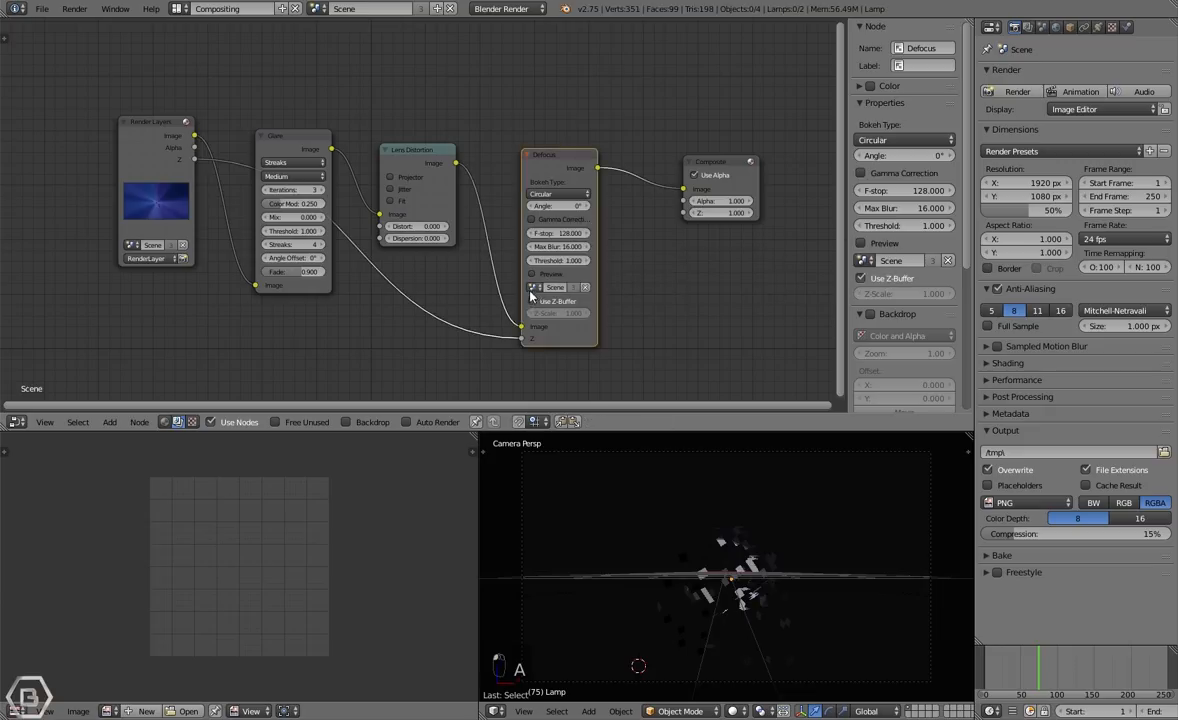
click(535, 287)
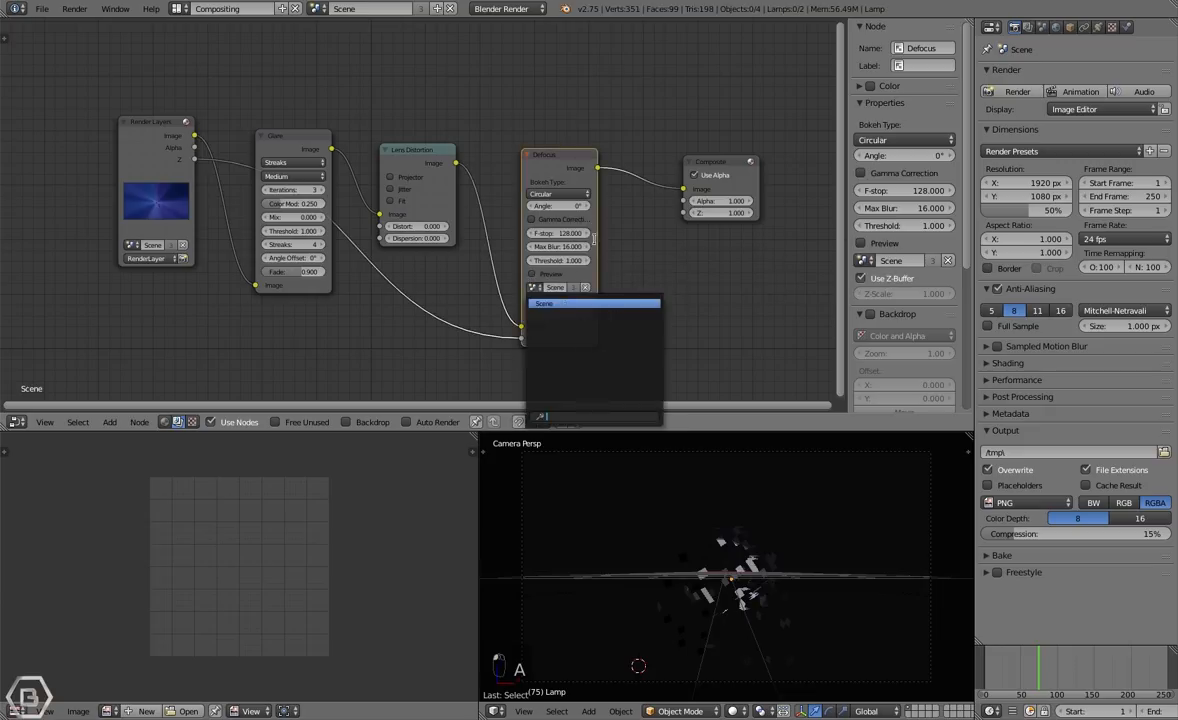
click(611, 242)
click(576, 236)
text(15)
key(Return)
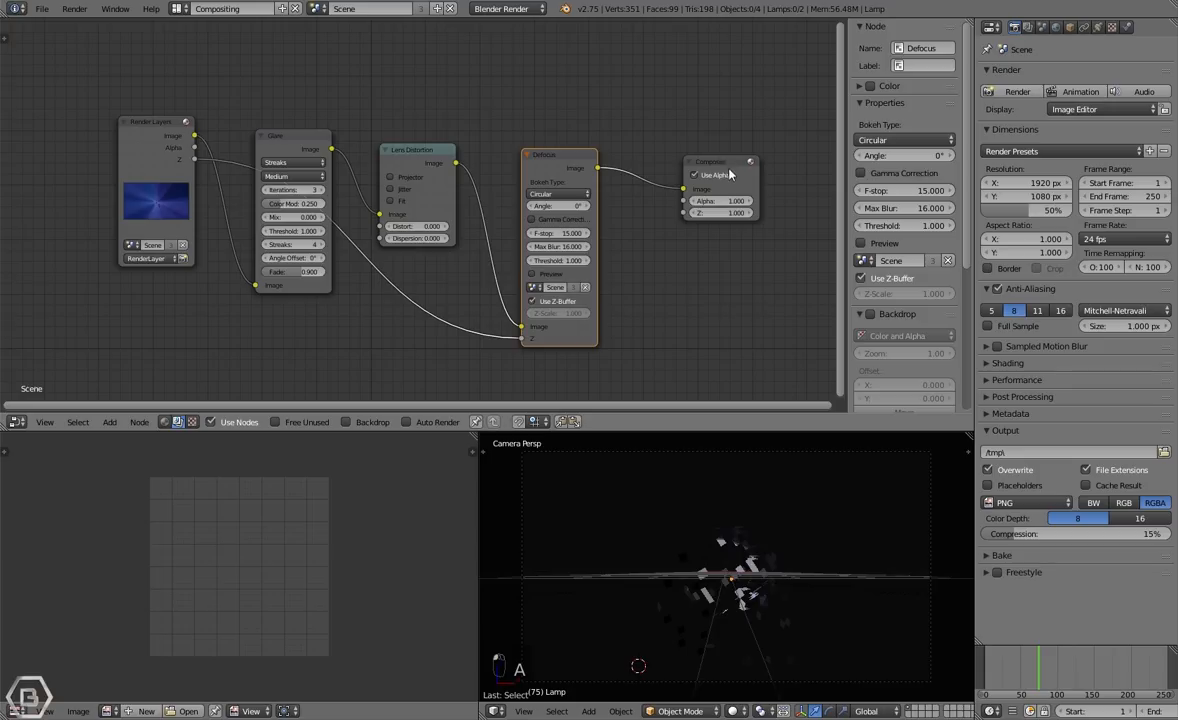
Add a Viewer node and place it beneath the Composite node.
key(shift+a)
click(676, 298)
text(ve)
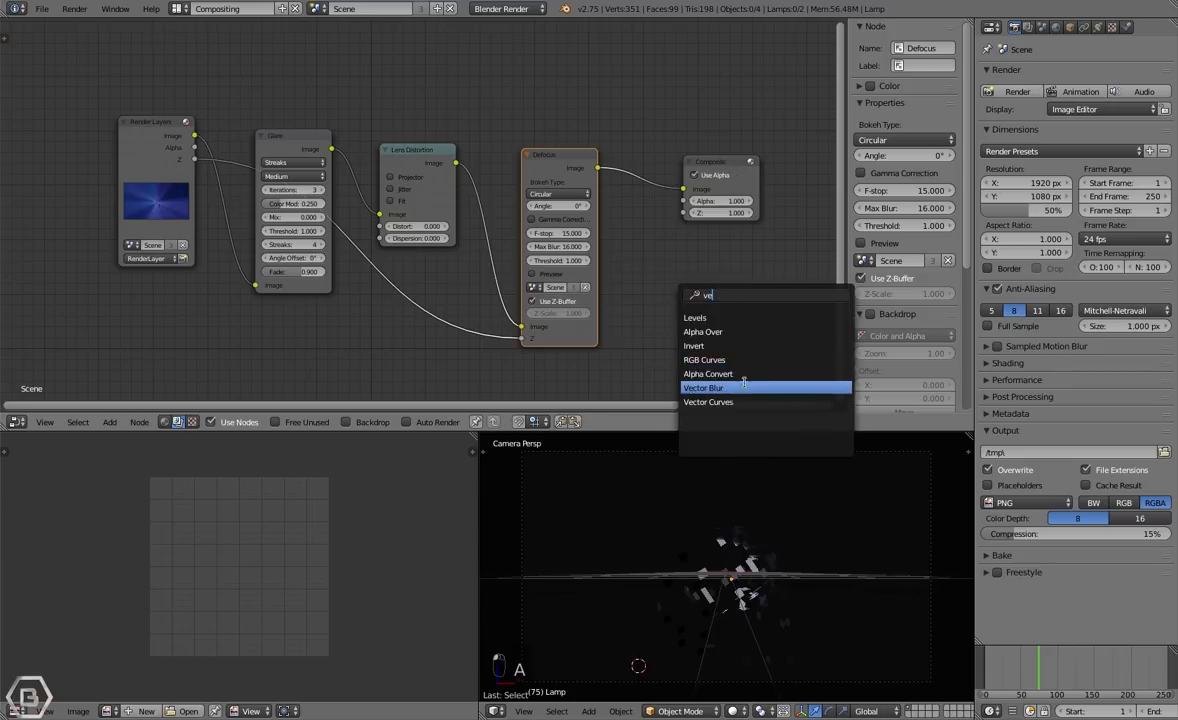
text(ie)
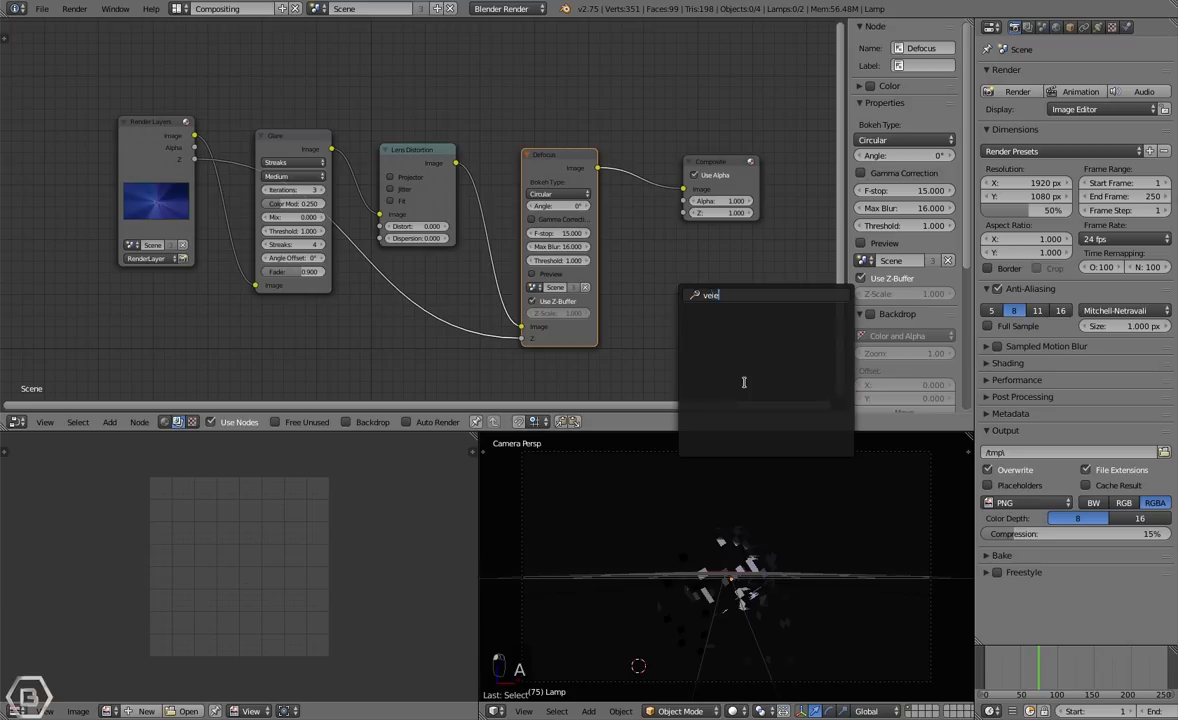
key(BackSpace)
key(BackSpace)
key(BackSpace)
text(iew)
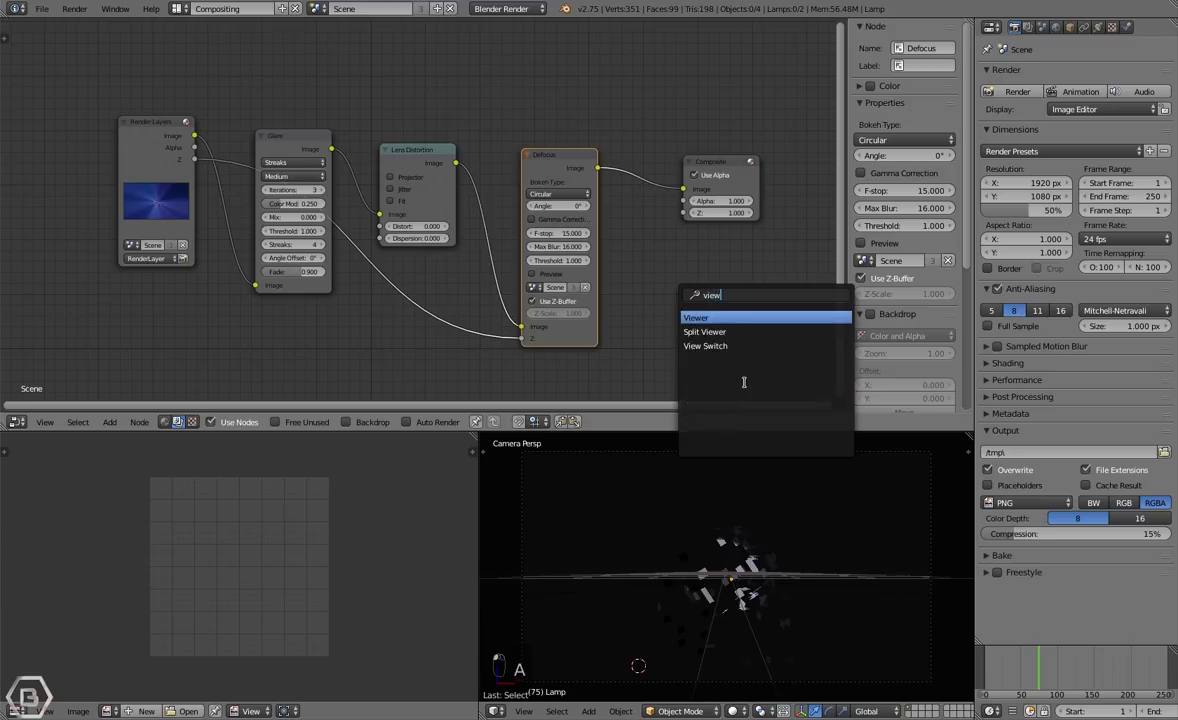
click(686, 318)
click(626, 222)
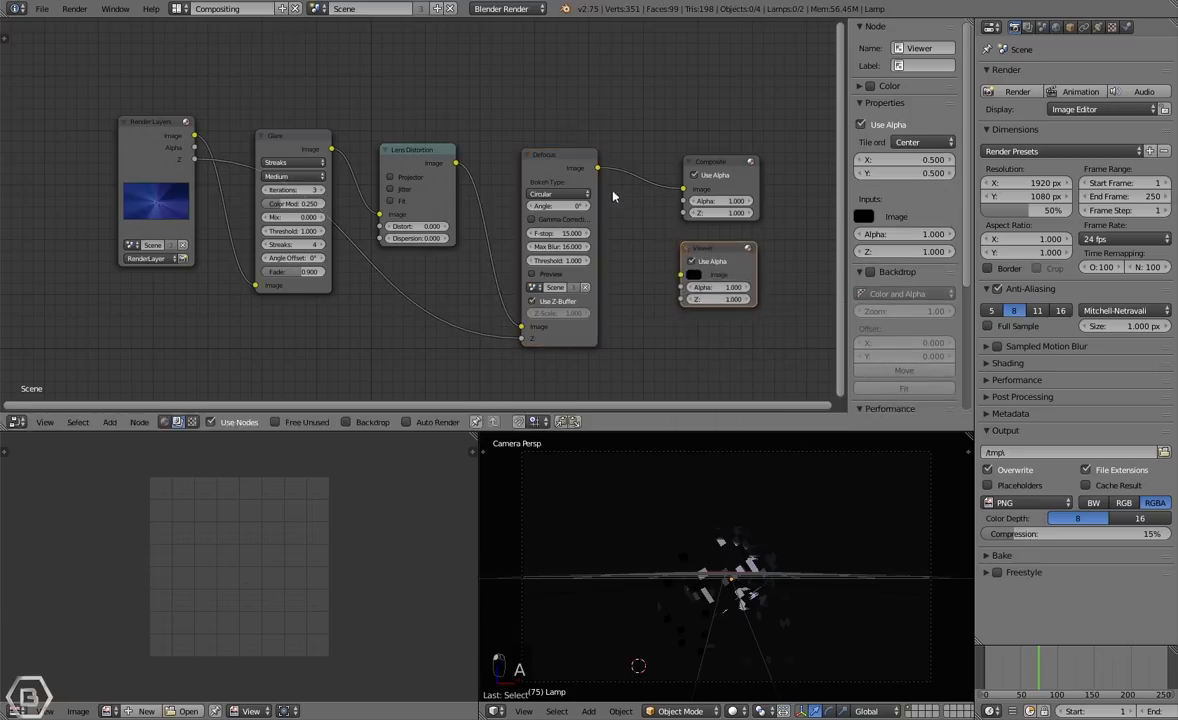
Connect the Defocus node's Image output to the Viewer node's Image input and deselect all nodes.
drag(600, 169, 682, 275)
key(a)
middle_drag(733, 340, 717, 339)
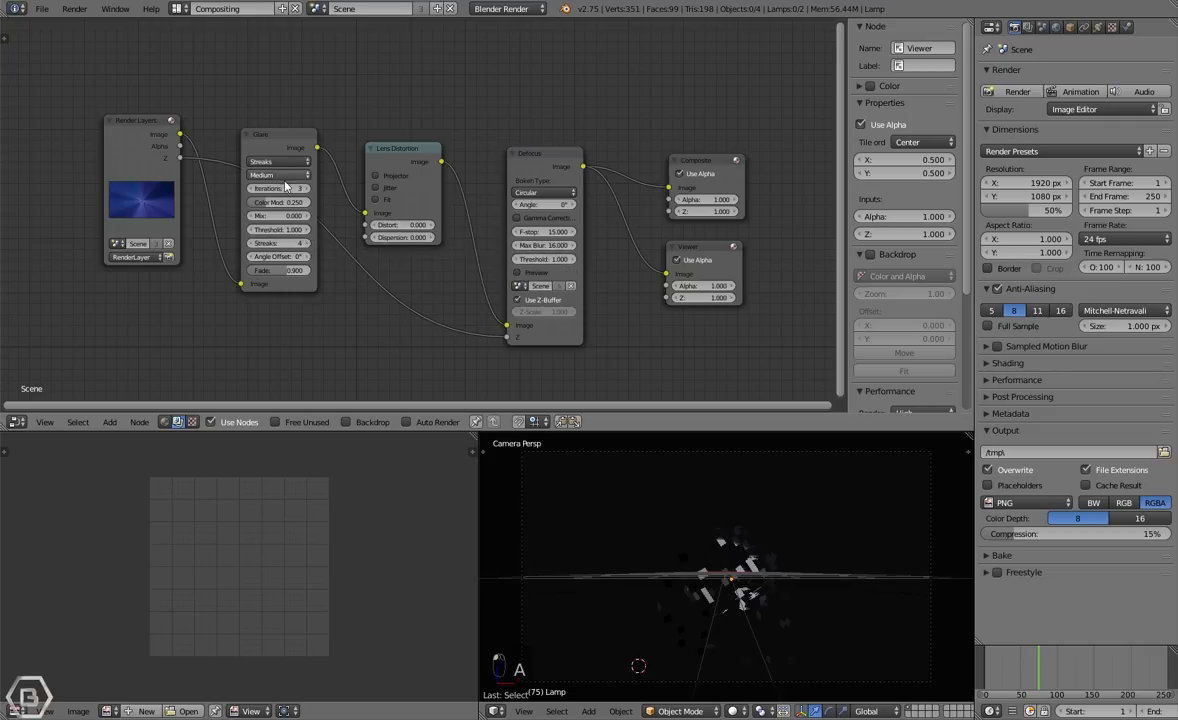
On the Lens Distortion node, set Distort to 0.01 and Dispersion to 0.1.
click(411, 225)
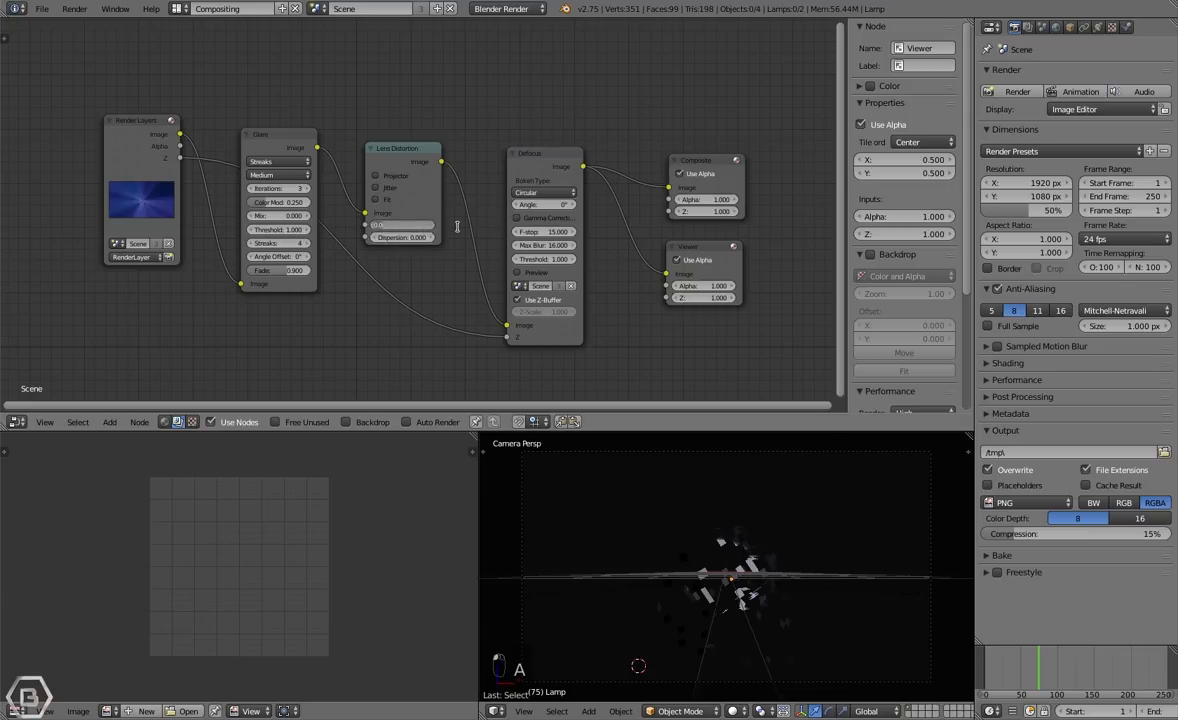
text(0.01)
key(Tab)
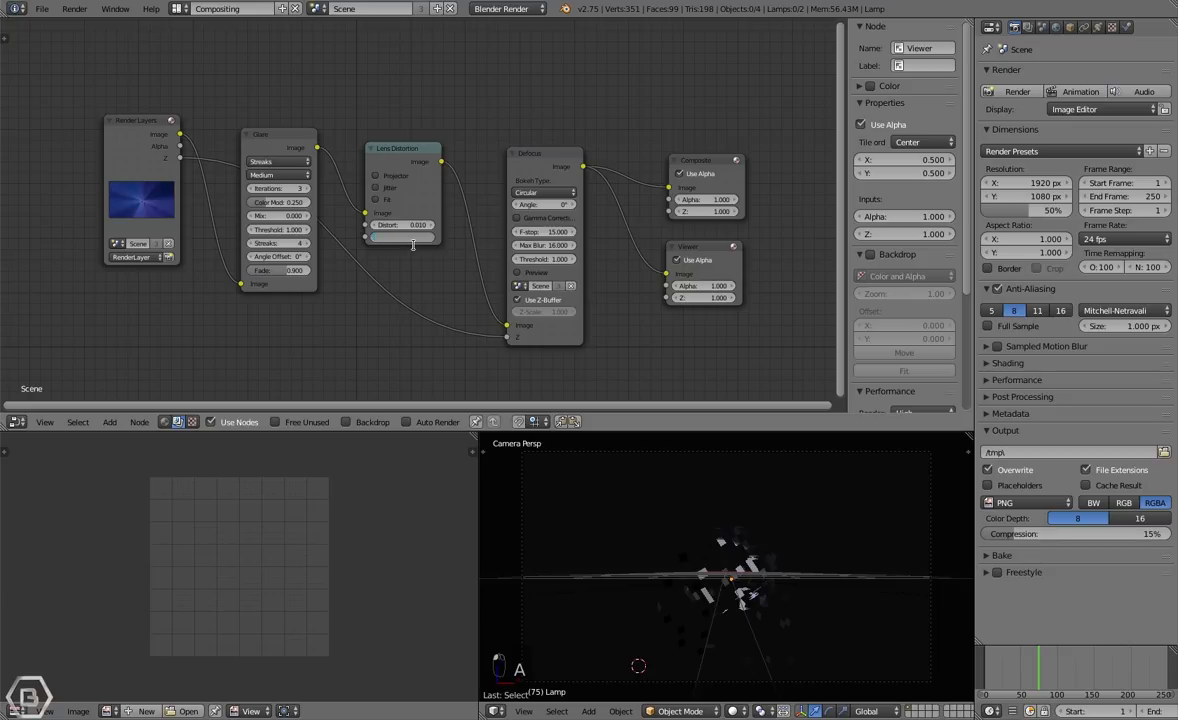
text(0.1)
key(Return)
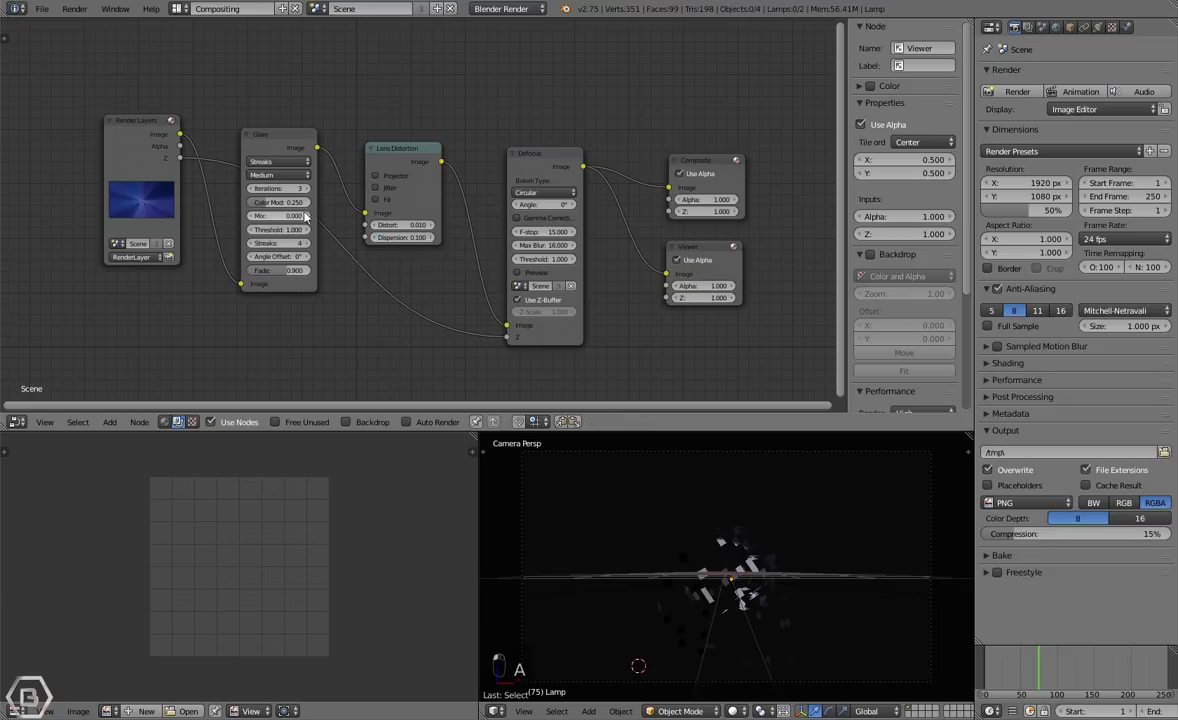
Set the Glare node's quality to High and its glare type to Simple Star.
click(272, 175)
click(285, 162)
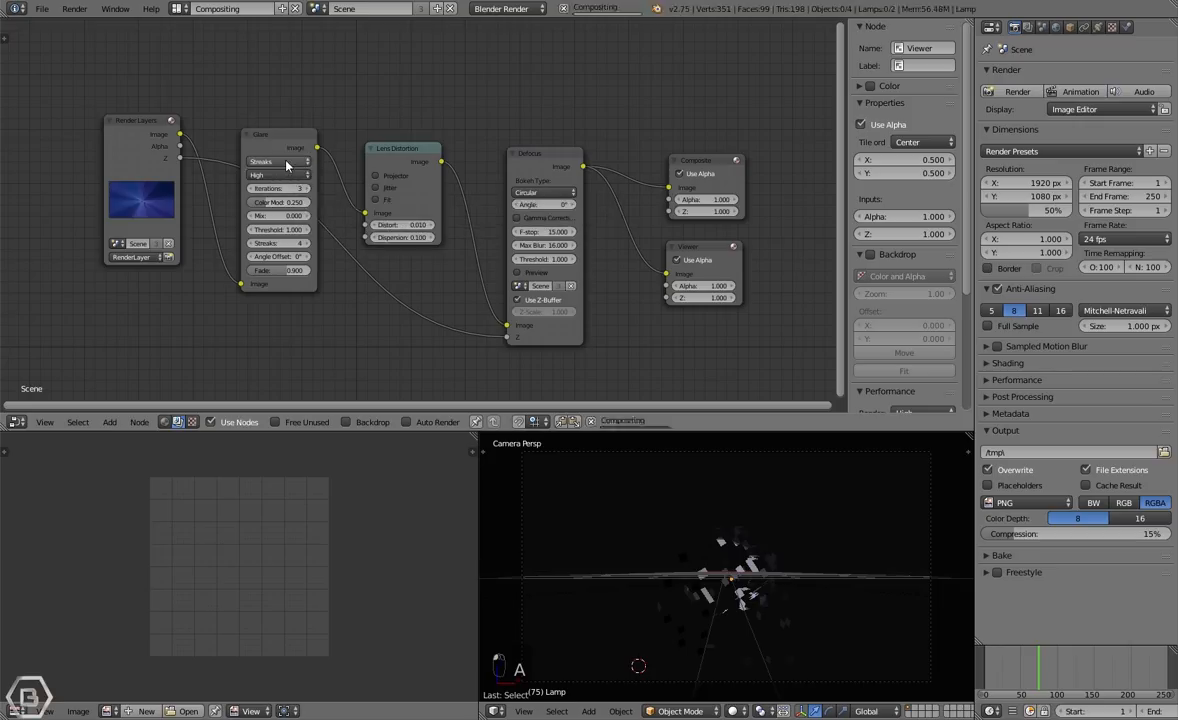
click(295, 163)
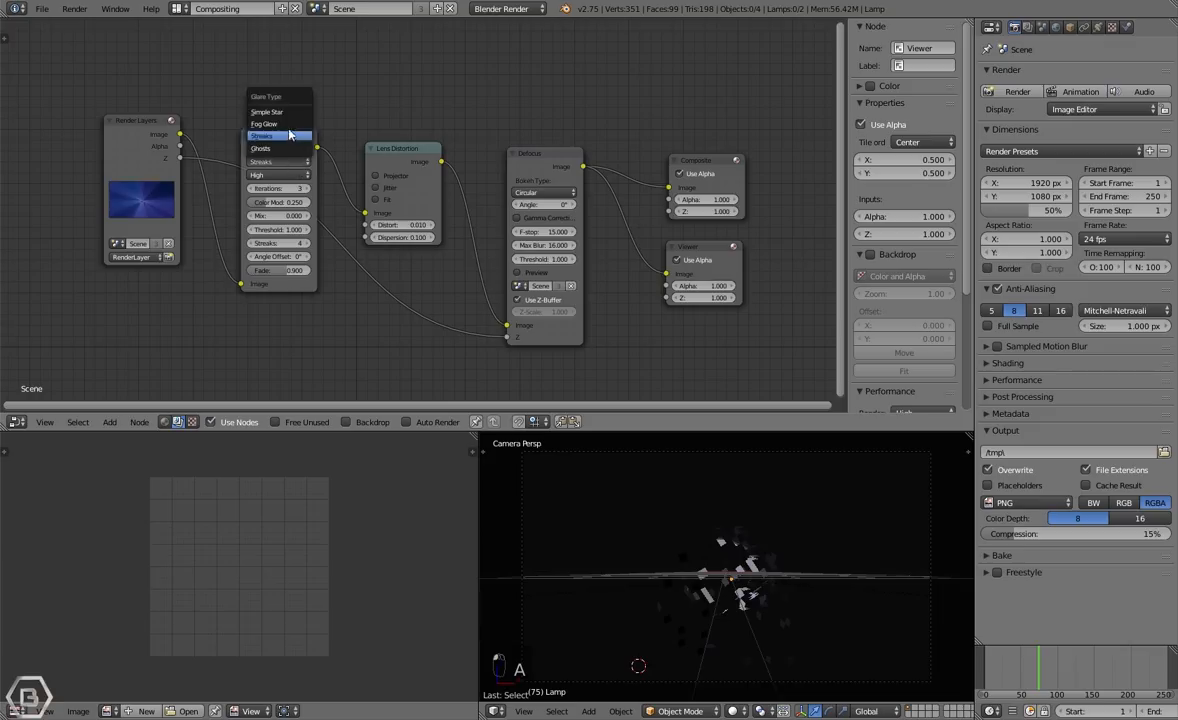
click(288, 113)
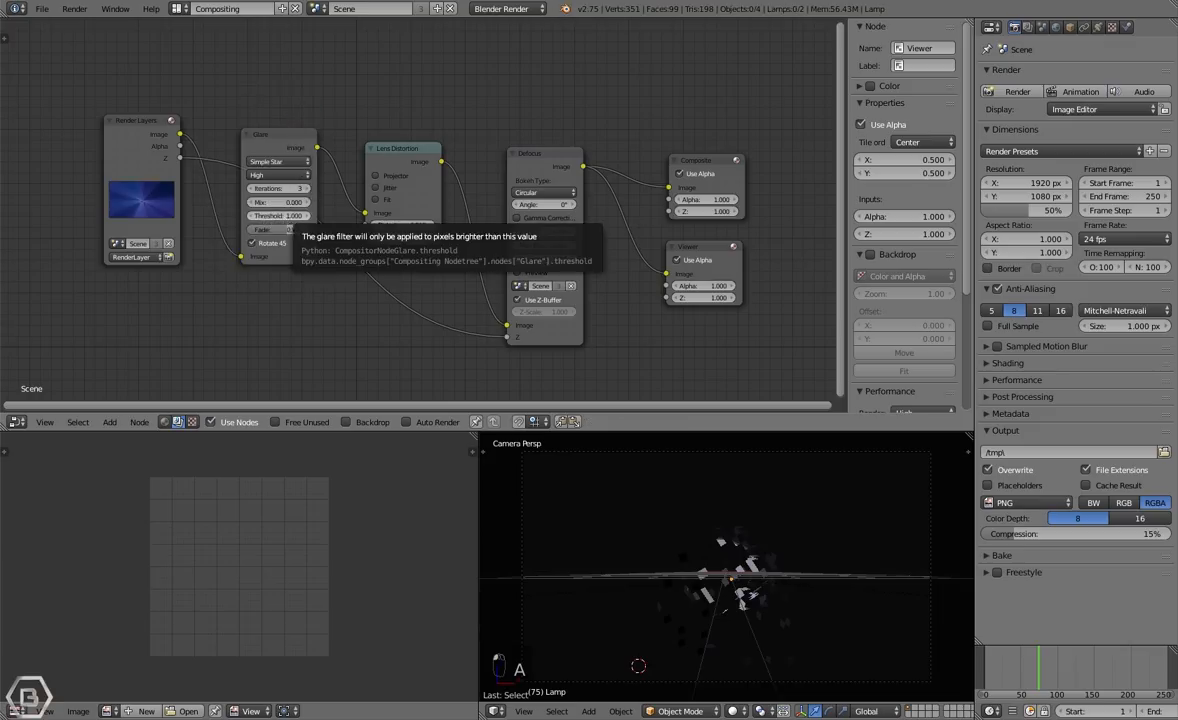
Set the Glare node's Threshold to 0.6.
click(287, 216)
text(0.6)
key(Return)
key(a)
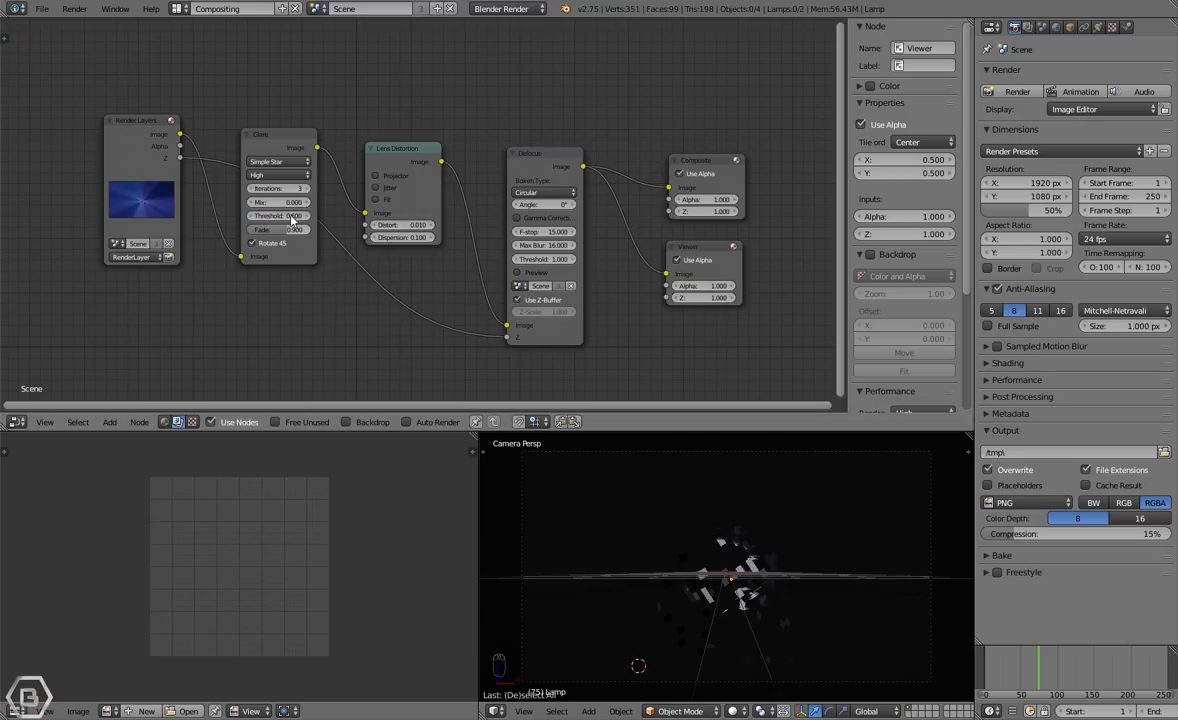
middle_drag(359, 248, 349, 253)
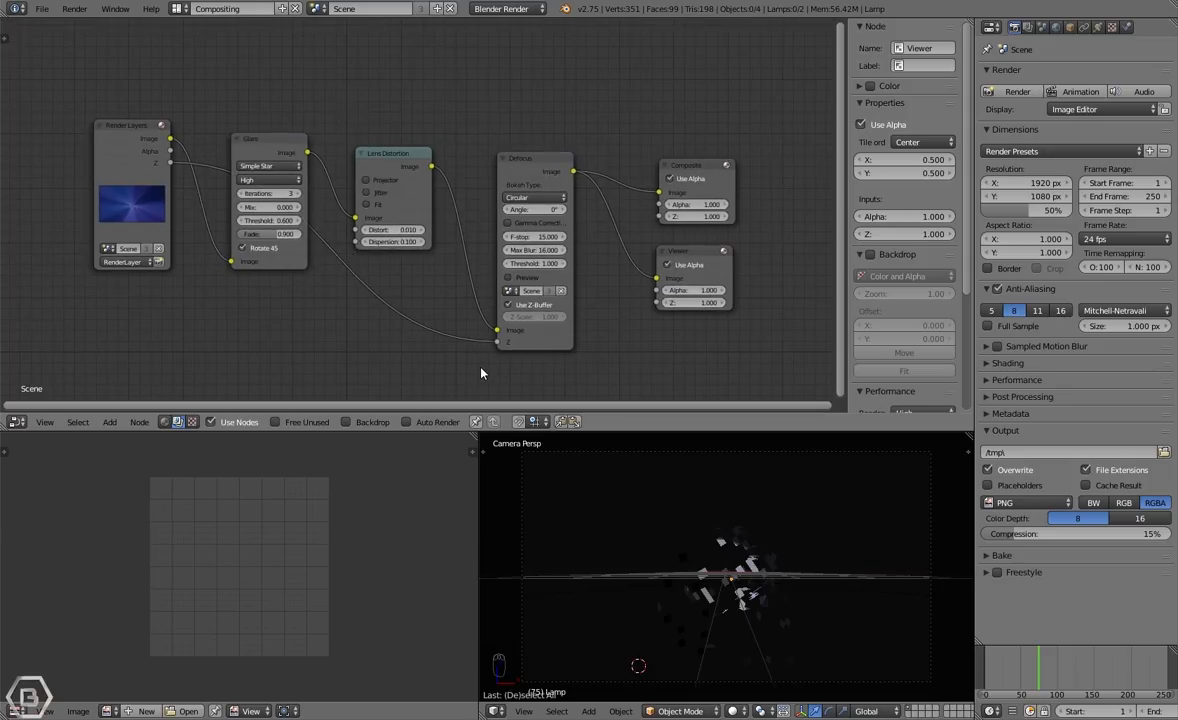
Render frame 75 and examine the whole composited image.
key(F12)
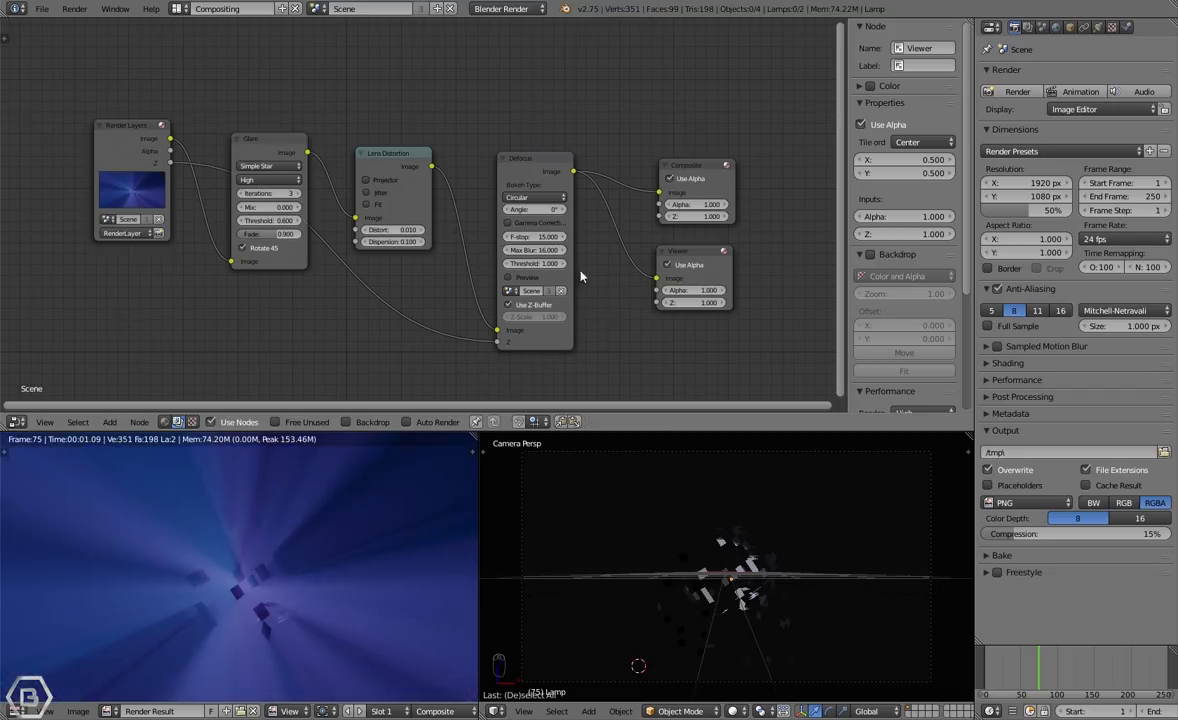
scroll(385, 575, down, 4)
scroll(377, 576, up, 1)
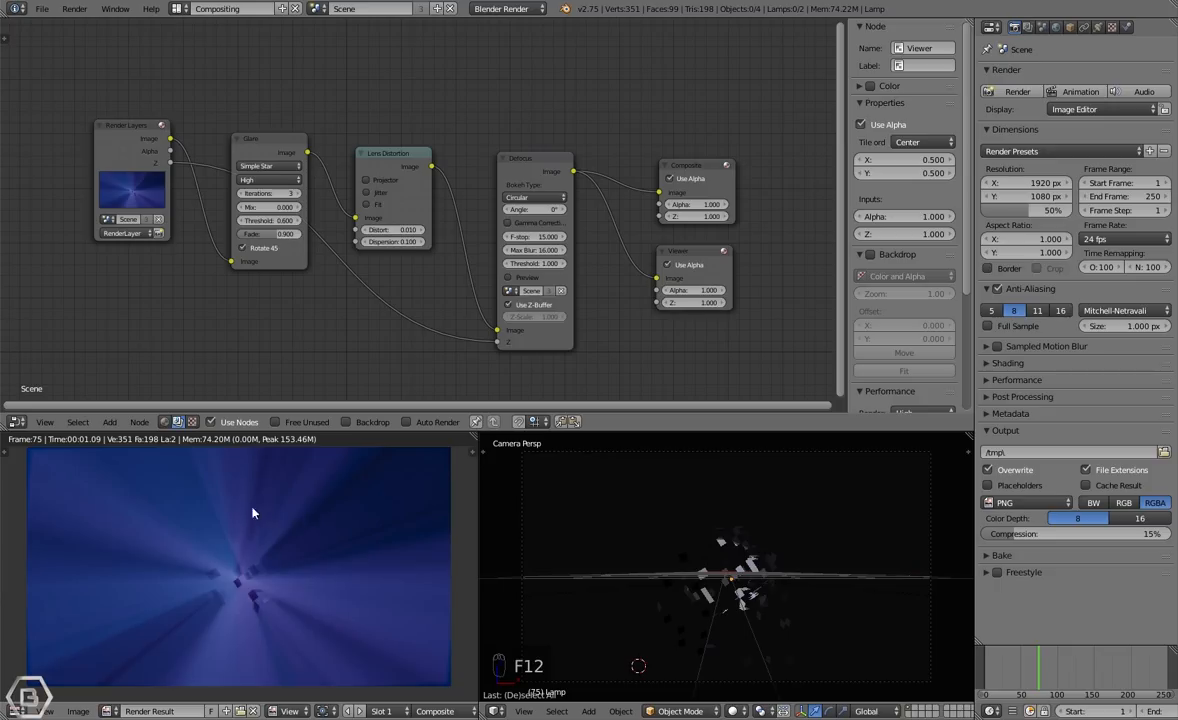
middle_drag(557, 344, 521, 339)
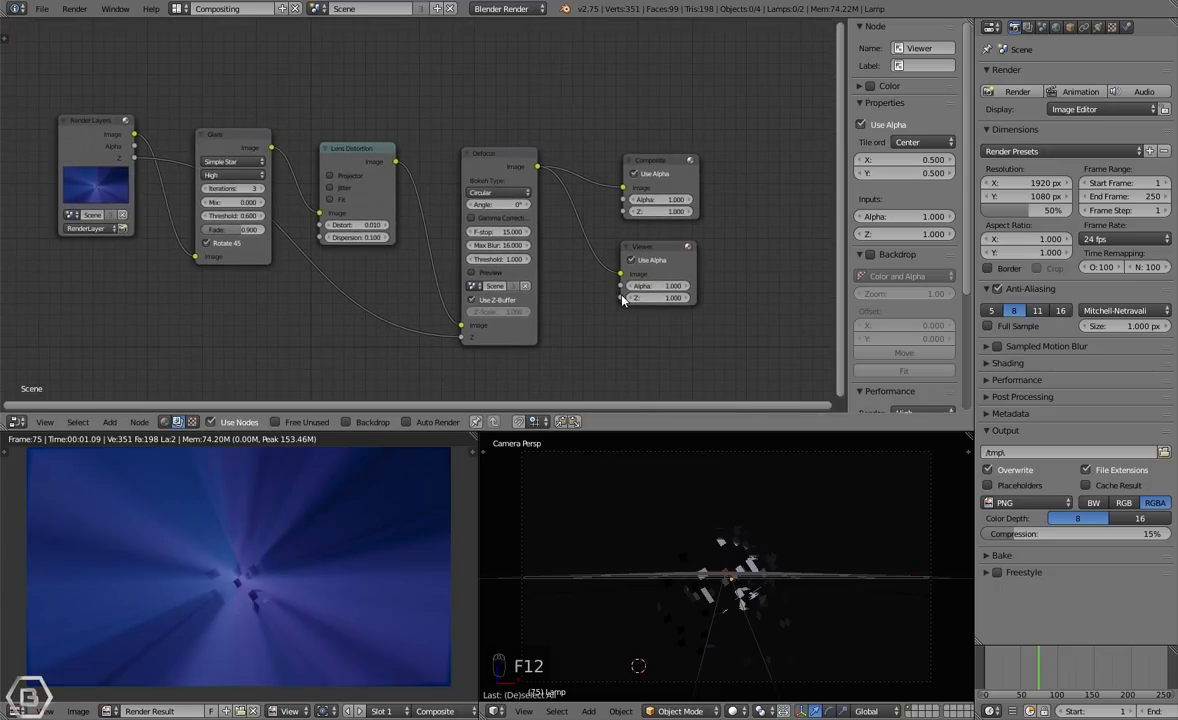
key(Escape)
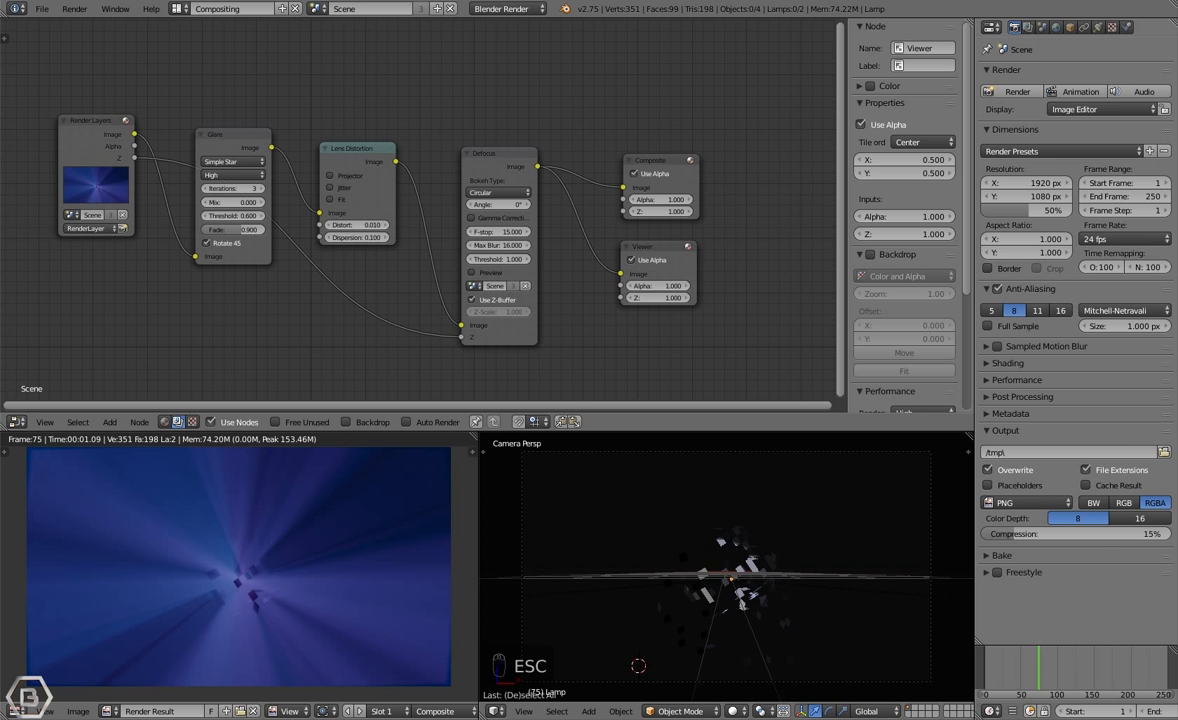
Set the energy of both spot lamps, Lamp.001 and Lamp, to 2.
middle_drag(724, 475, 714, 606)
right_click(684, 598)
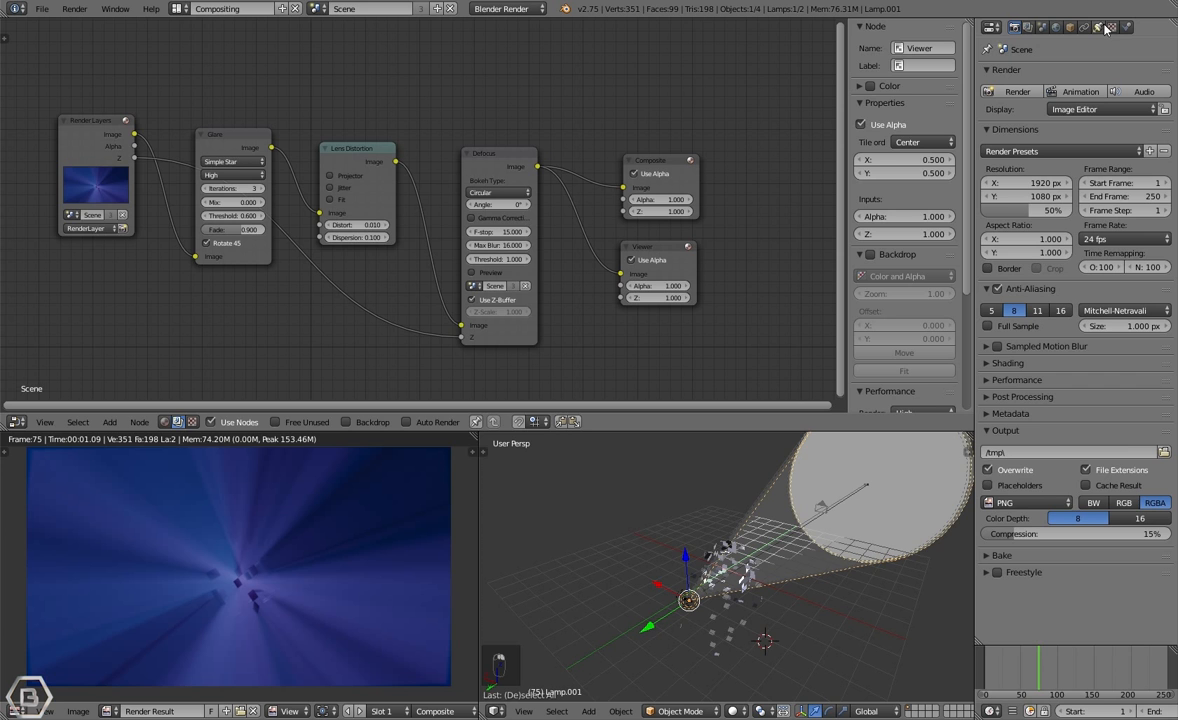
middle_drag(597, 546, 650, 554)
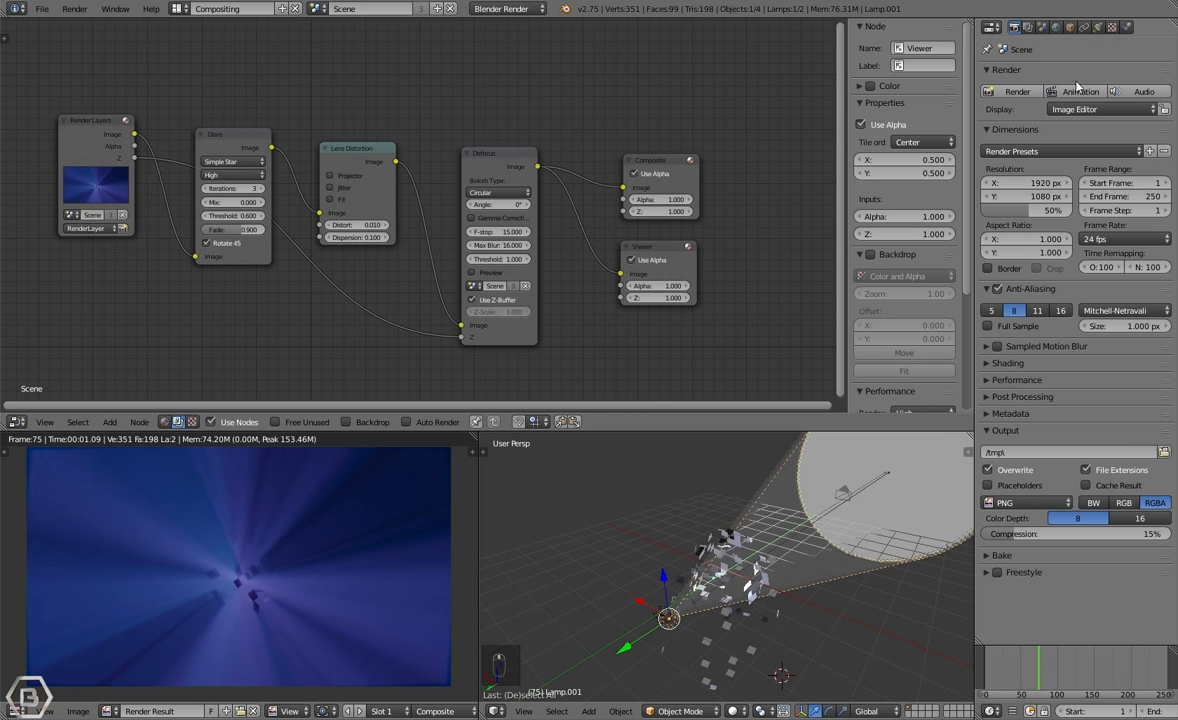
click(1098, 27)
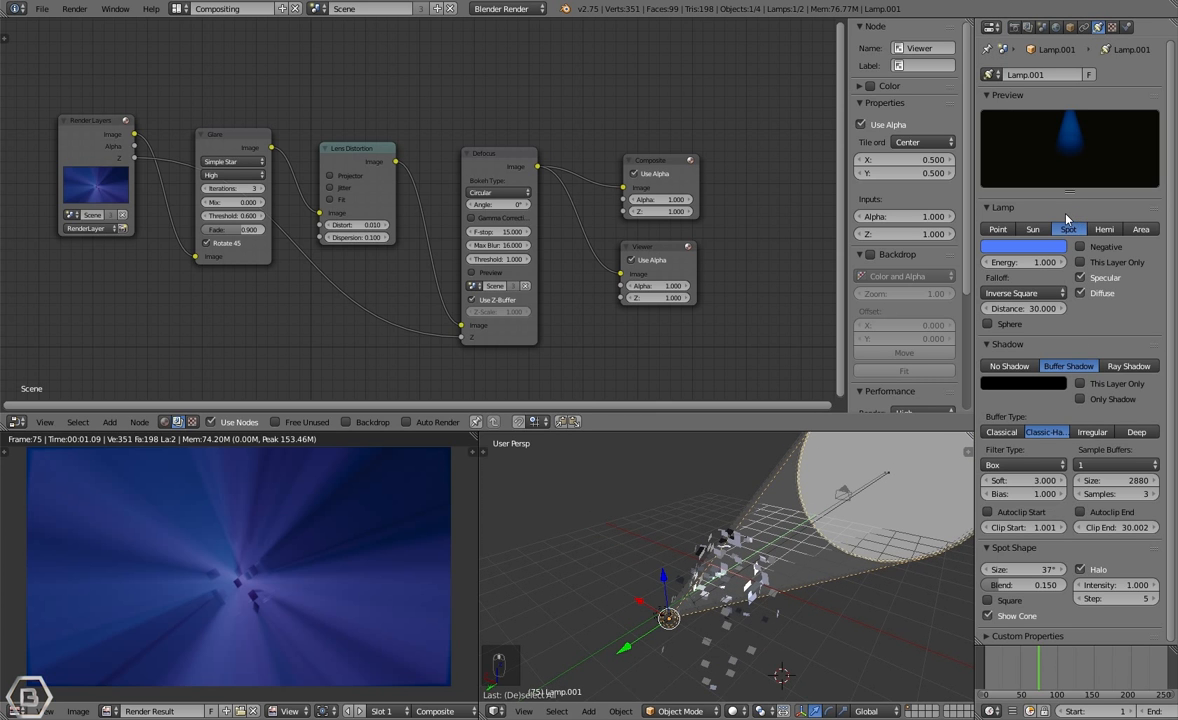
double_click(1051, 259)
text(2)
key(Return)
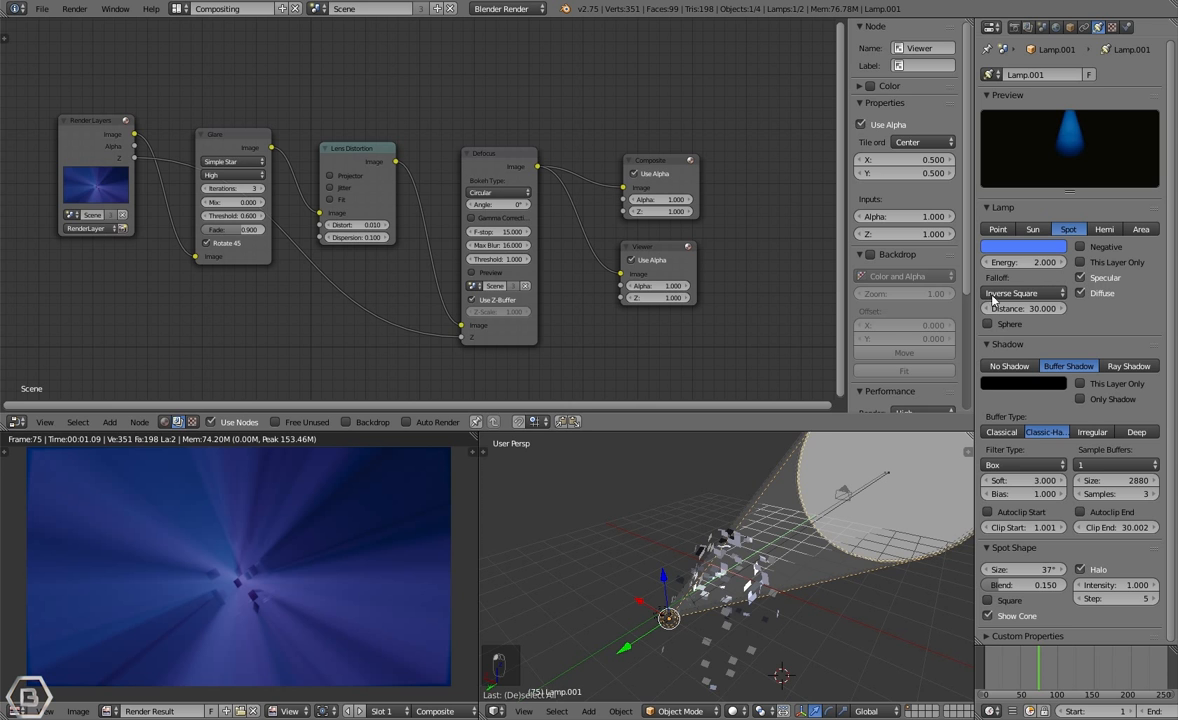
right_click(668, 619)
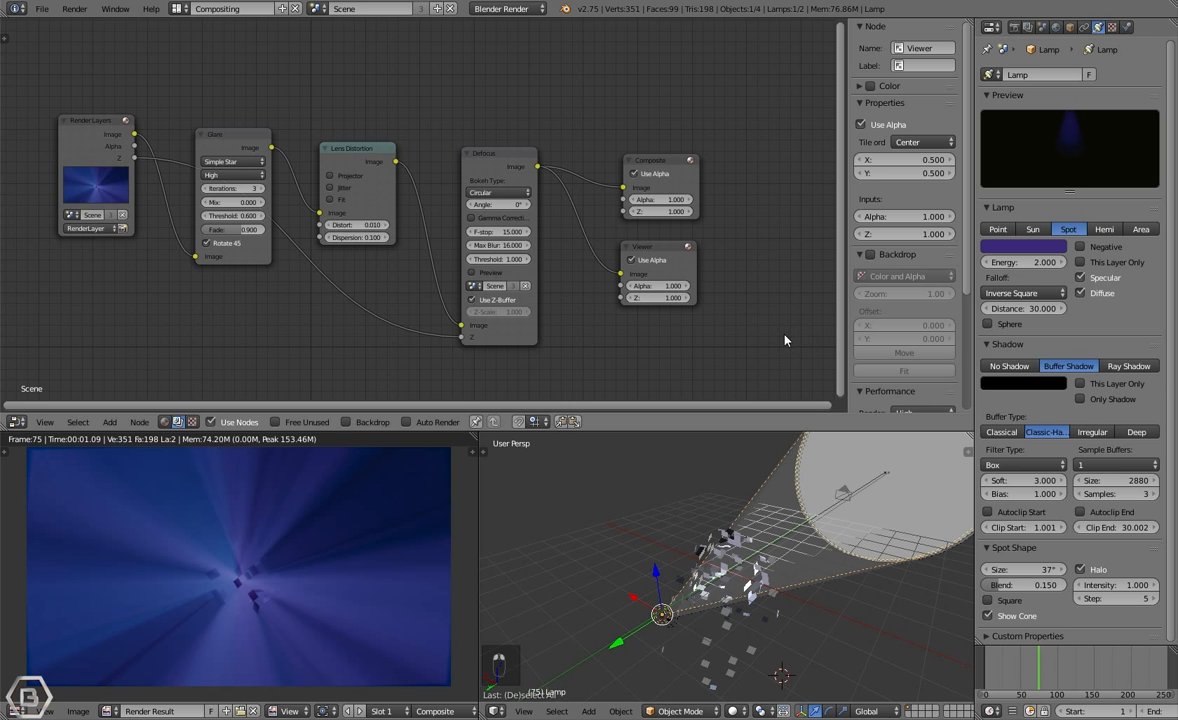
Hide the node editor's properties sidebar and render frame 75 again.
key(n)
middle_drag(715, 470, 817, 565)
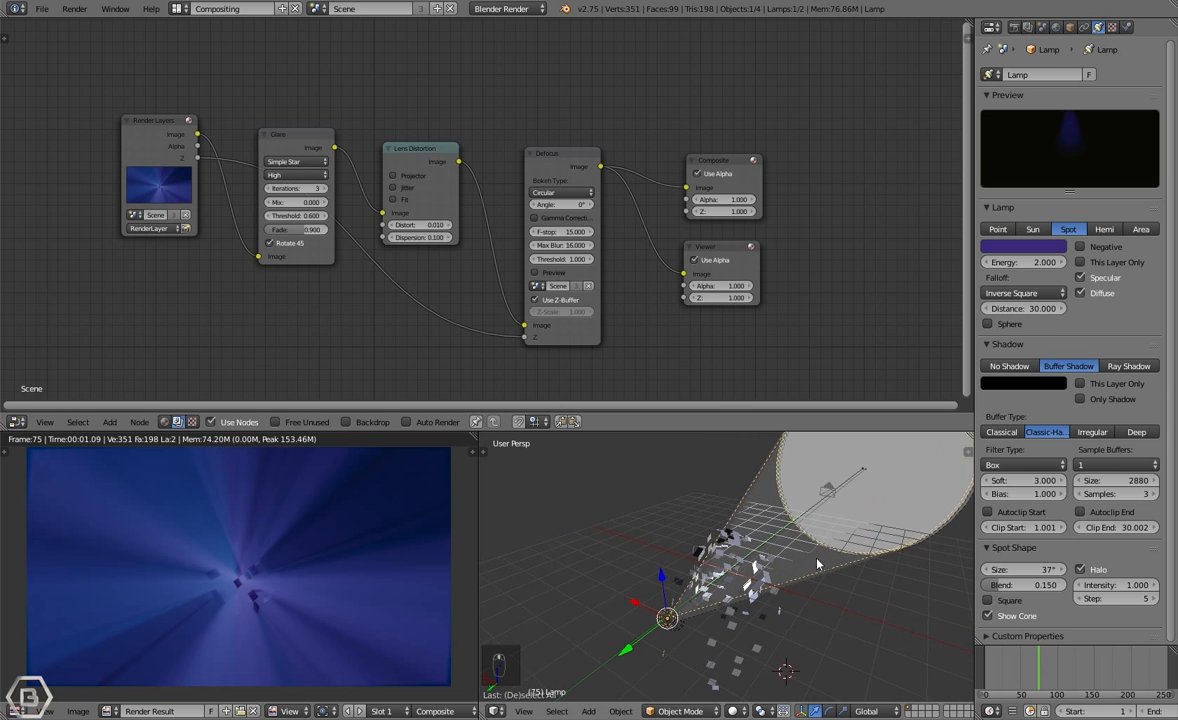
key(F12)
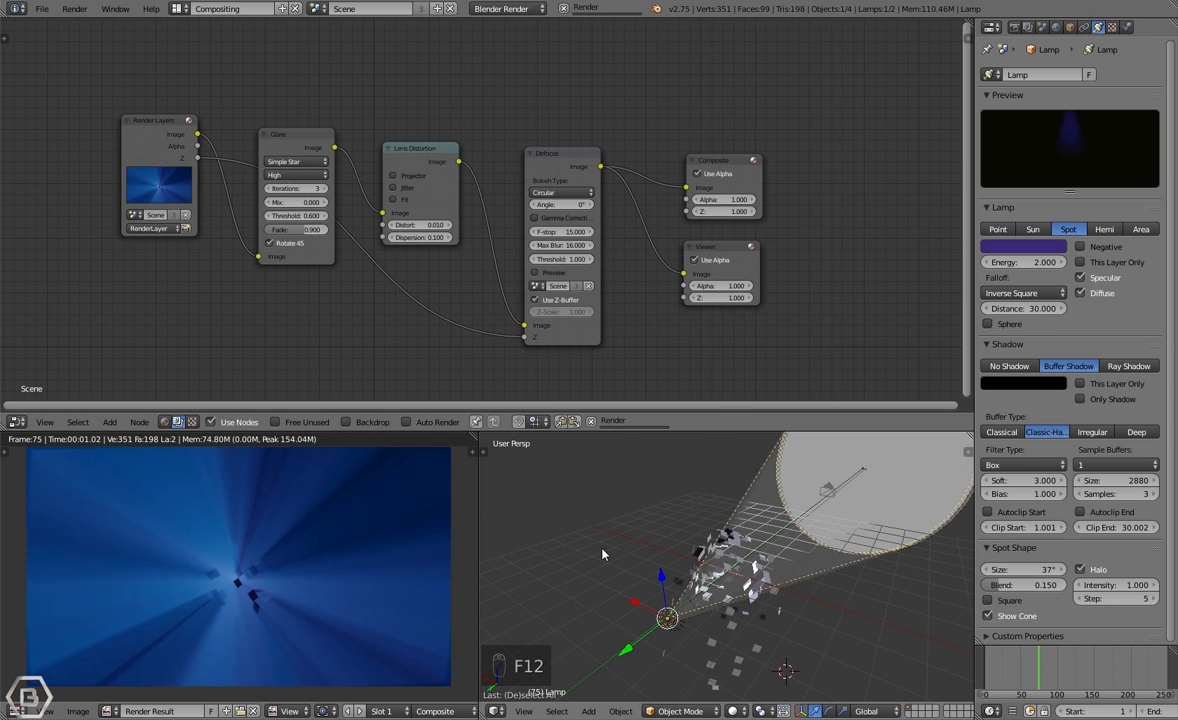
Raise the energy of both spot lamps, Lamp.001 and Lamp, to 5.
middle_drag(560, 556, 724, 607)
right_click(716, 585)
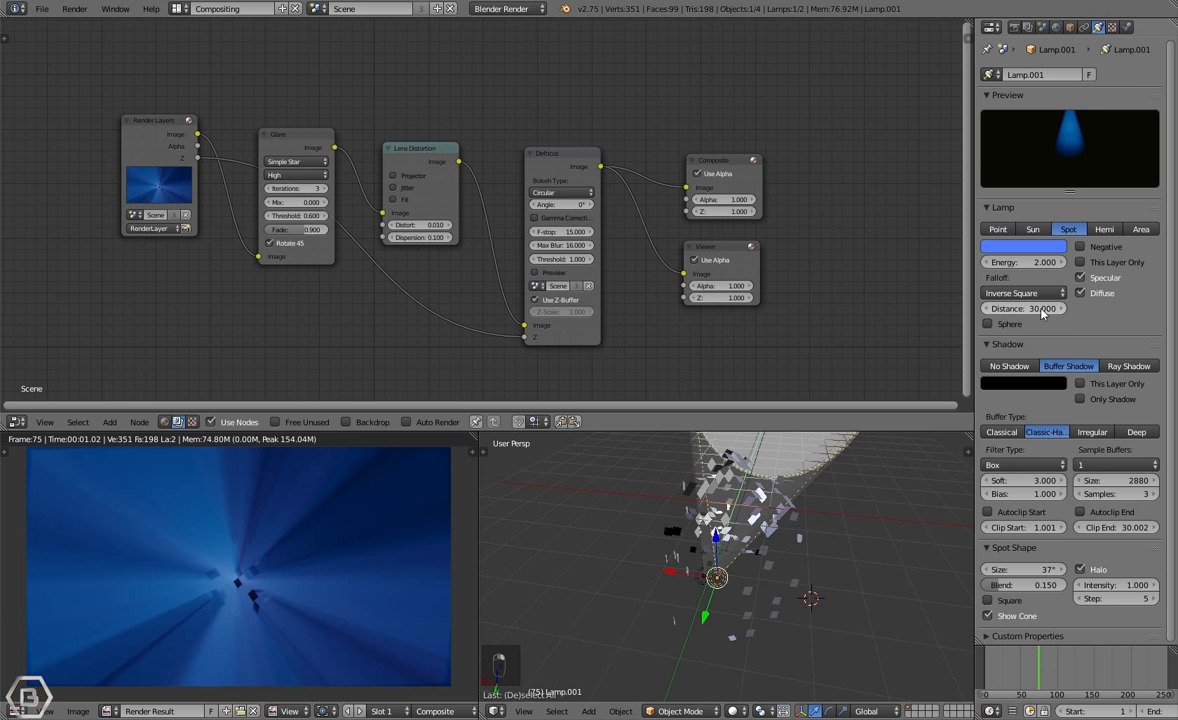
double_click(1034, 265)
text(5)
key(Return)
right_click(703, 572)
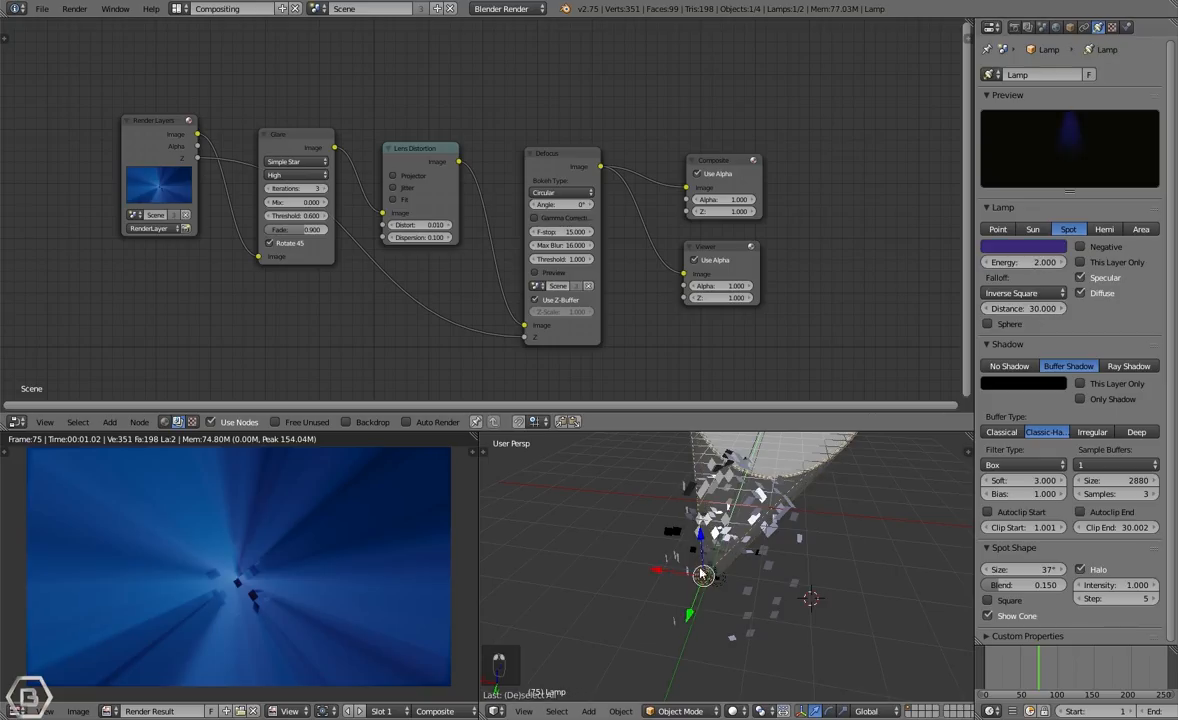
Render frames 75, 32 and 48 to compare the light rays at different stages of the explosion.
key(F12)
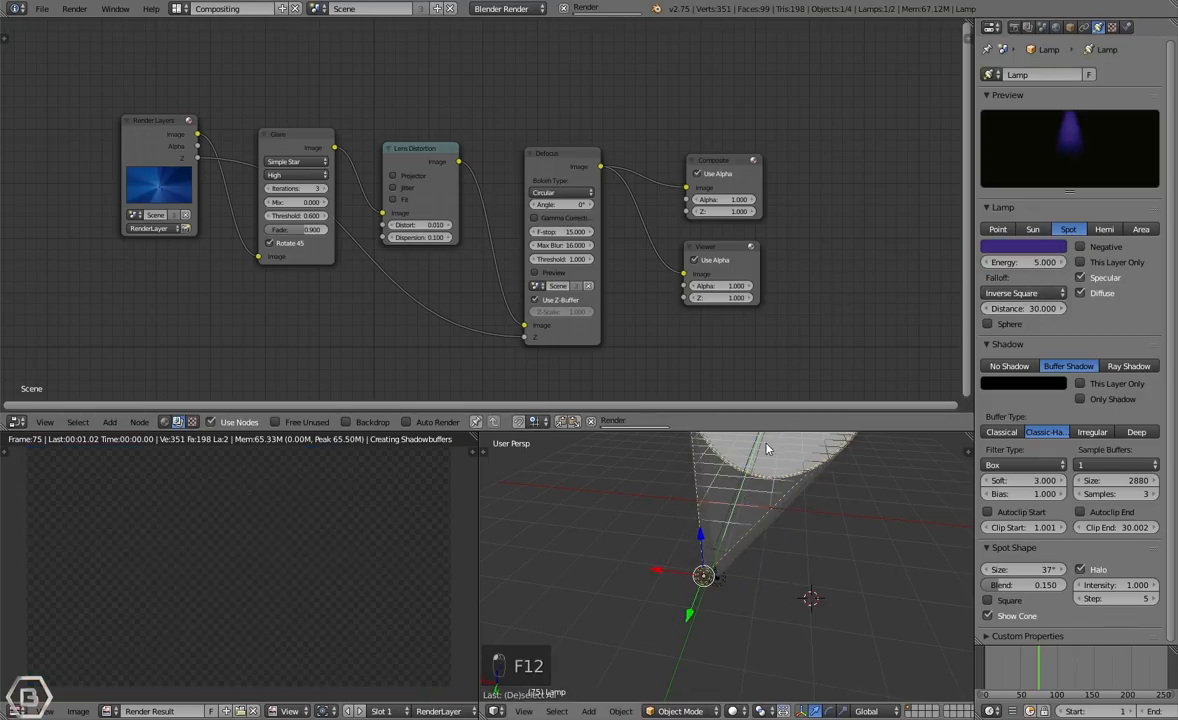
click(1005, 664)
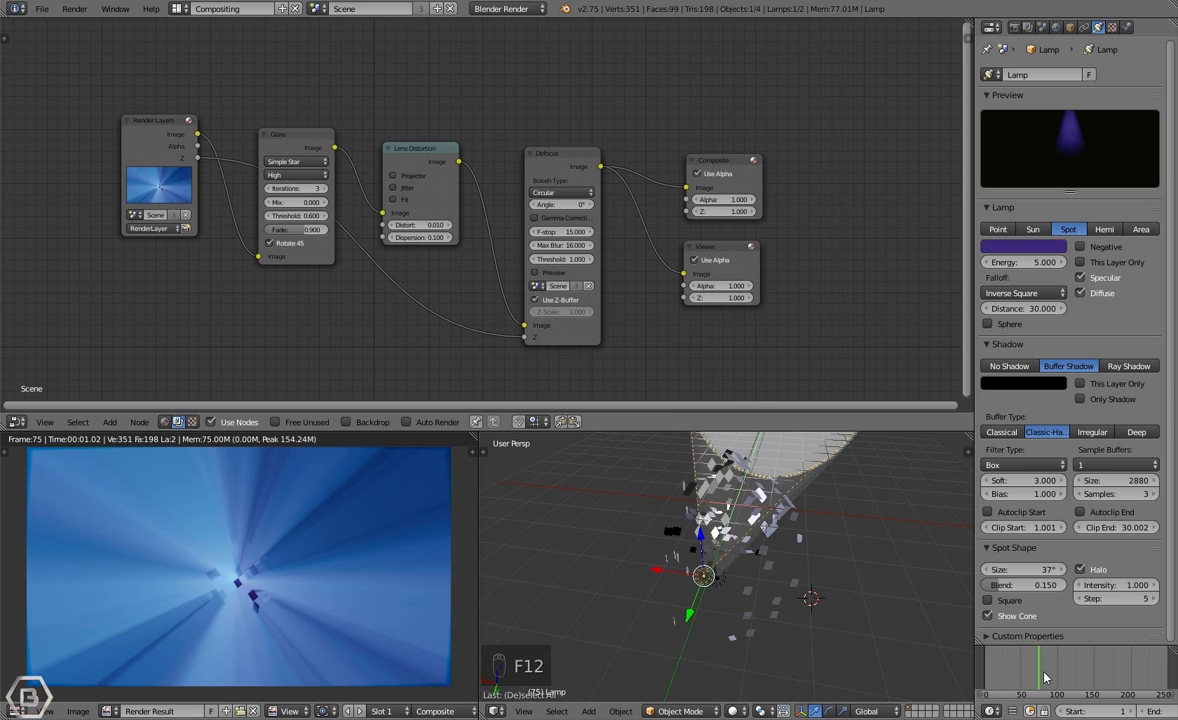
key(F12)
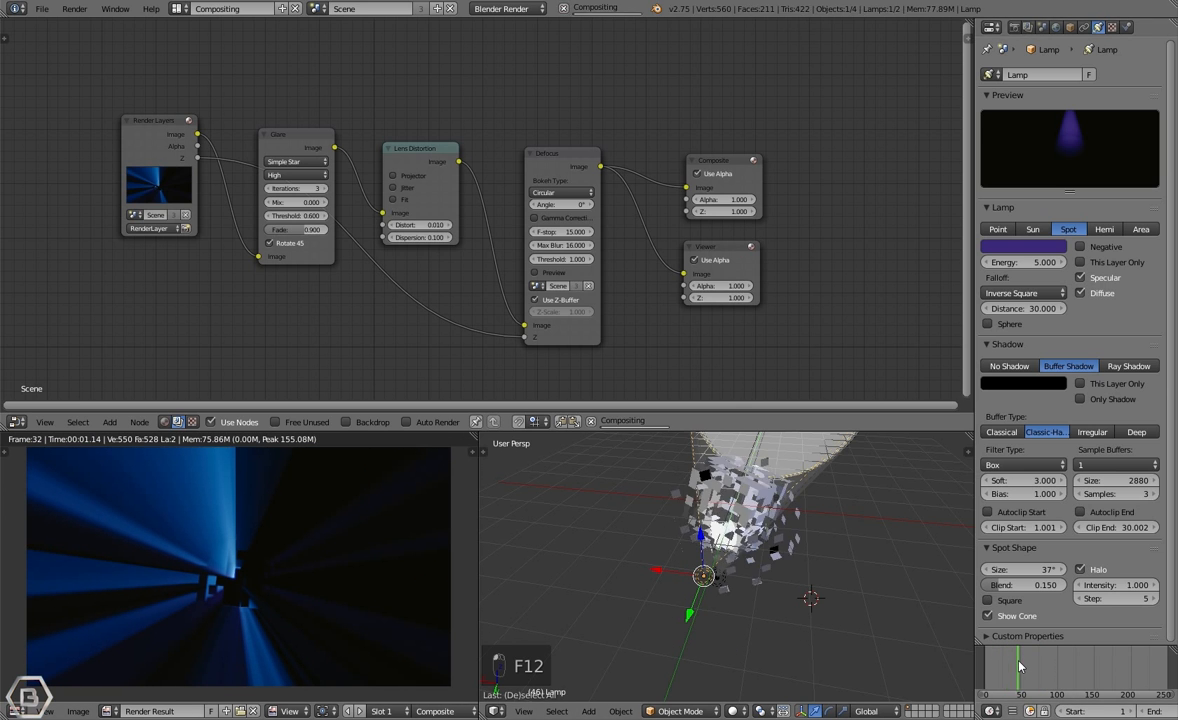
key(F12)
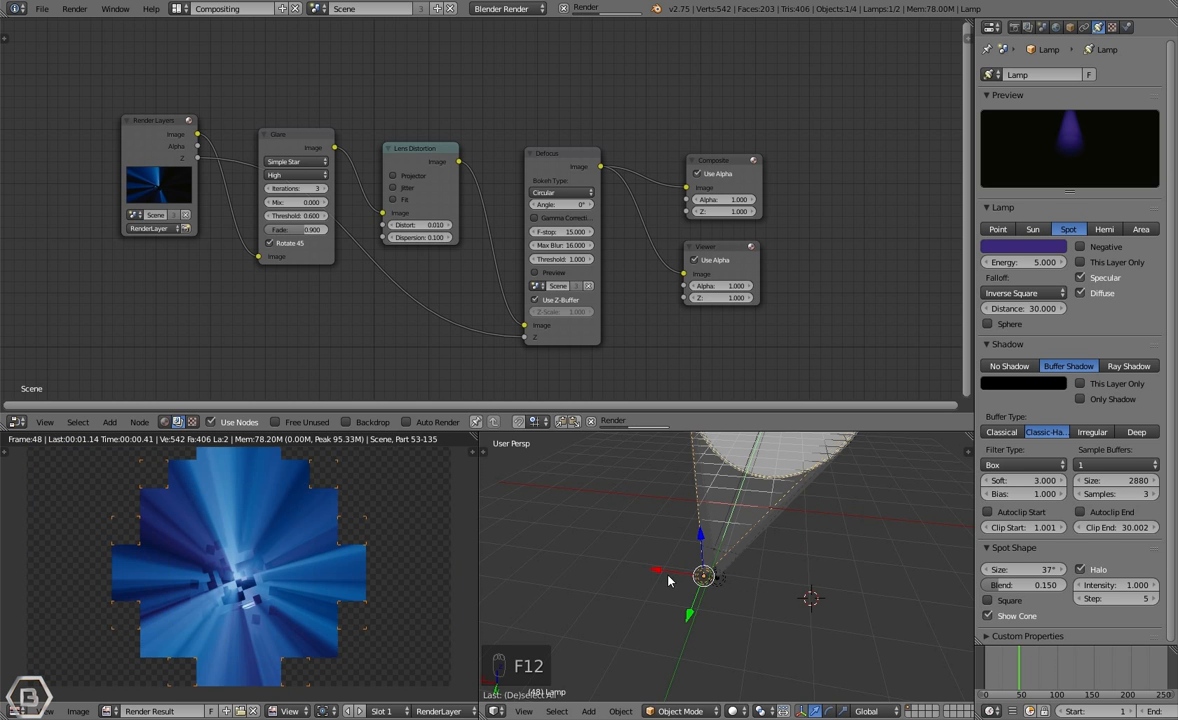
Set the camera's depth of field focus object to Cube and enable its Limits display.
middle_drag(836, 563, 765, 561)
right_click(765, 561)
scroll(765, 561, down, 6)
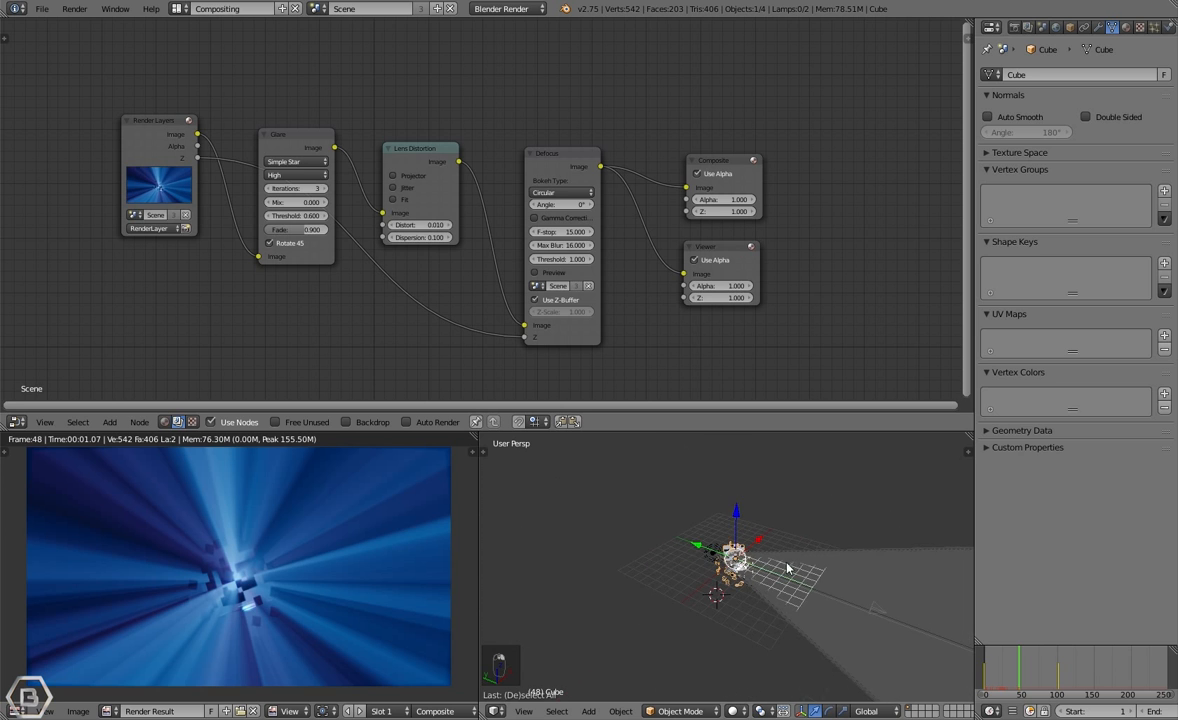
scroll(857, 605, down, 4)
right_click(797, 597)
scroll(867, 554, up, 2)
right_click(846, 599)
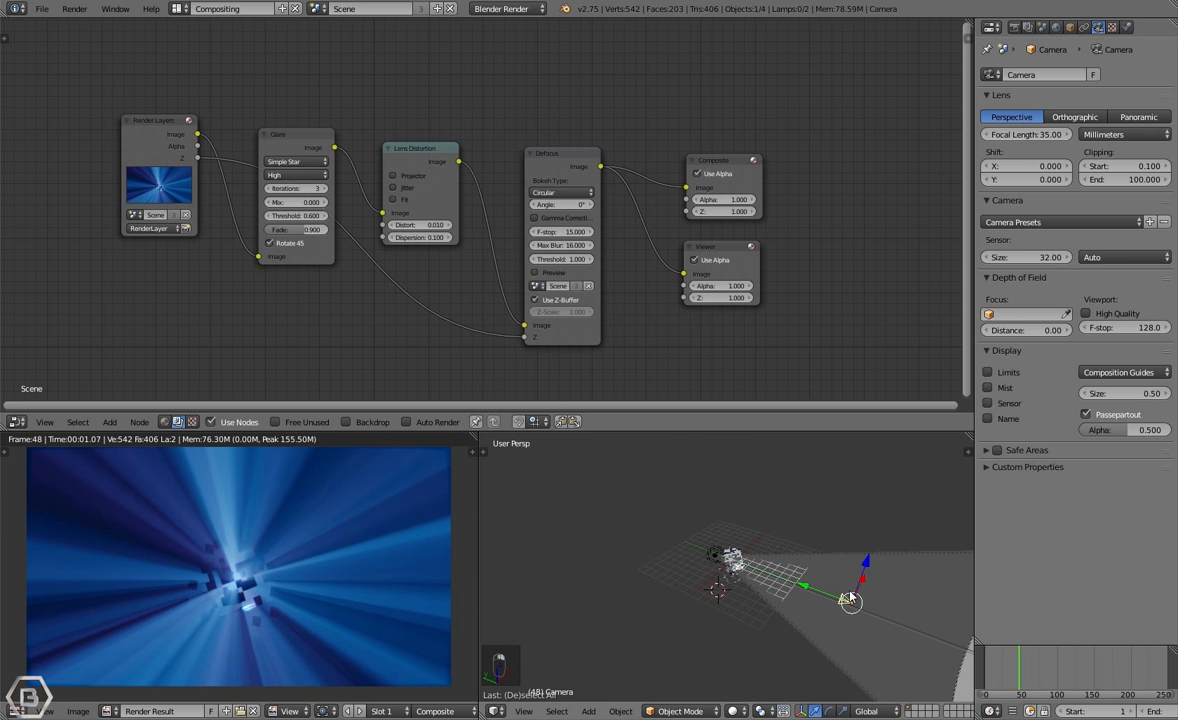
click(1043, 318)
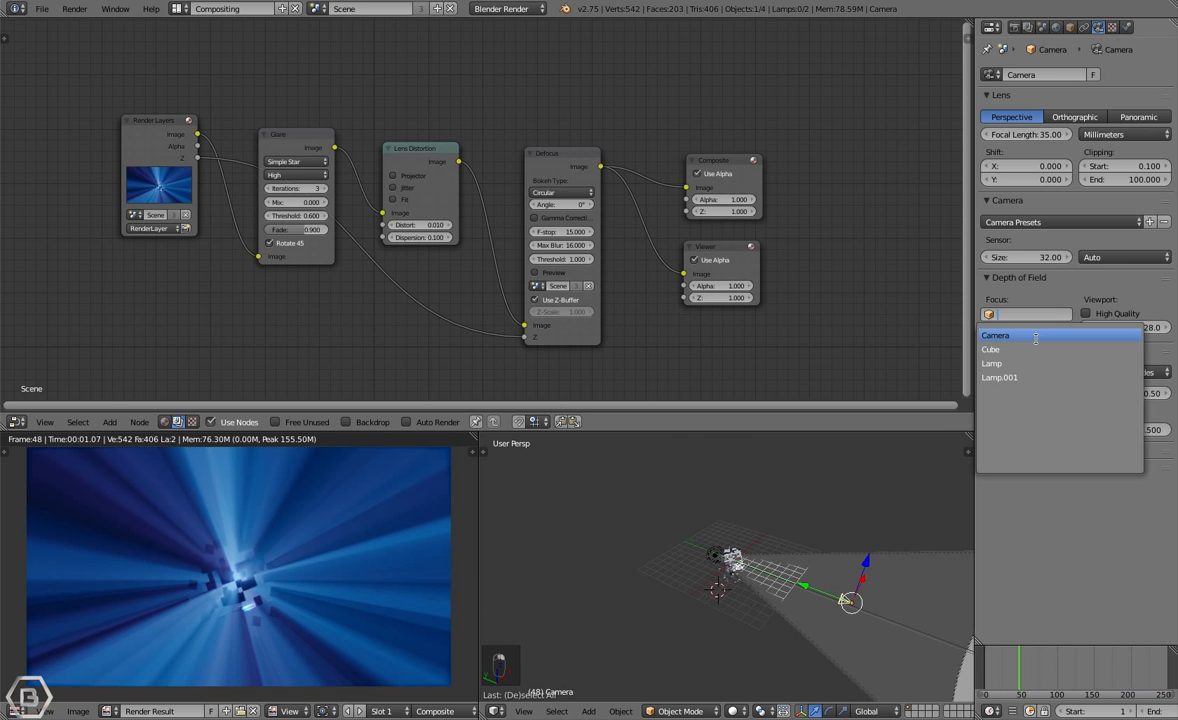
click(1035, 354)
click(1009, 380)
middle_drag(700, 515, 760, 545)
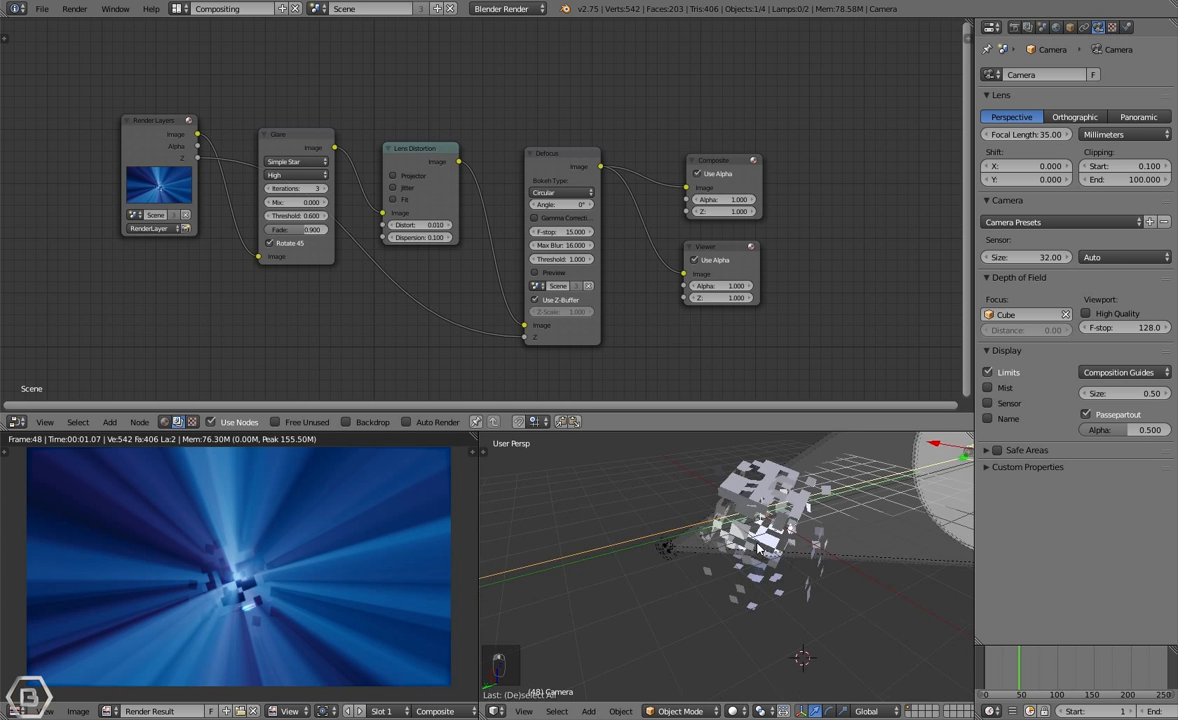
right_click(760, 545)
key(g)
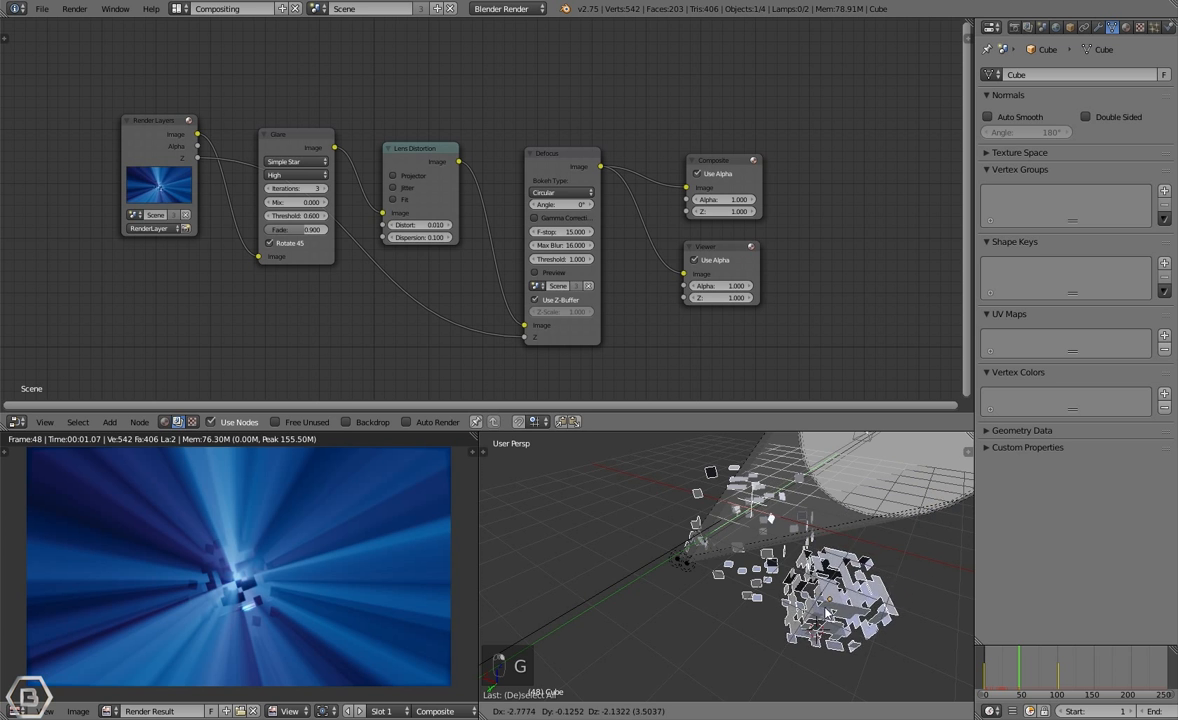
right_click(715, 614)
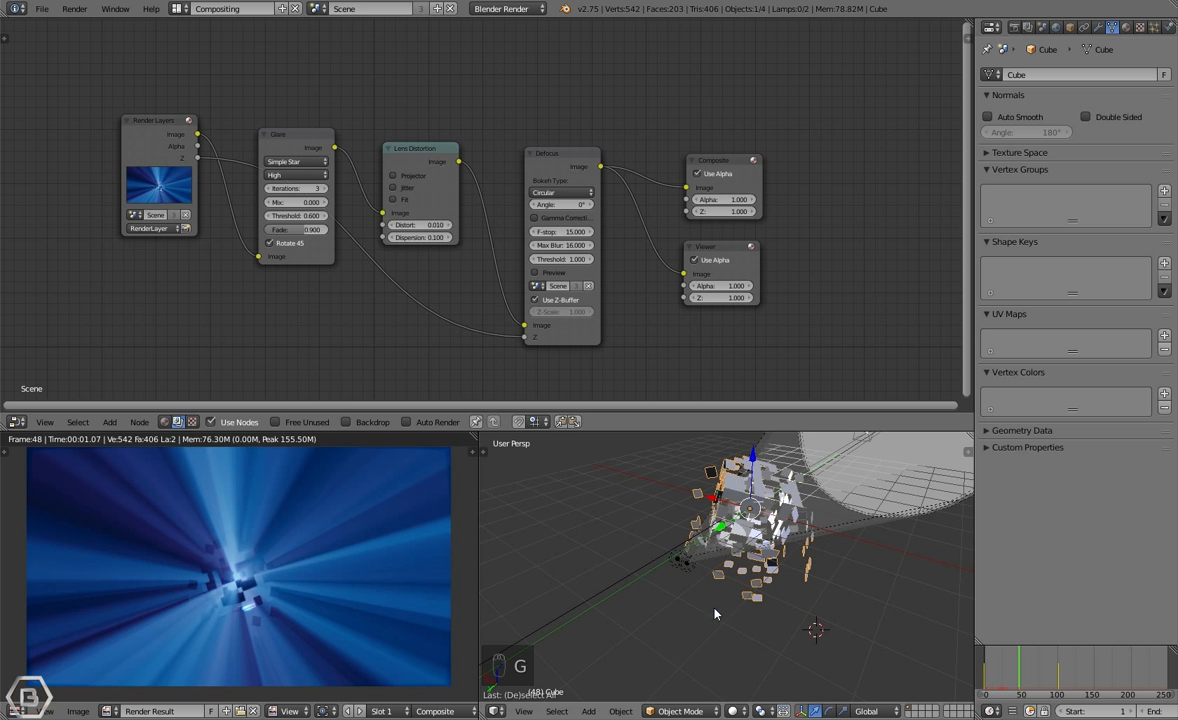
Deselect all objects and render frame 48 from the camera view to check the depth of field.
key(a)
middle_drag(715, 614, 742, 552)
key(KP_0)
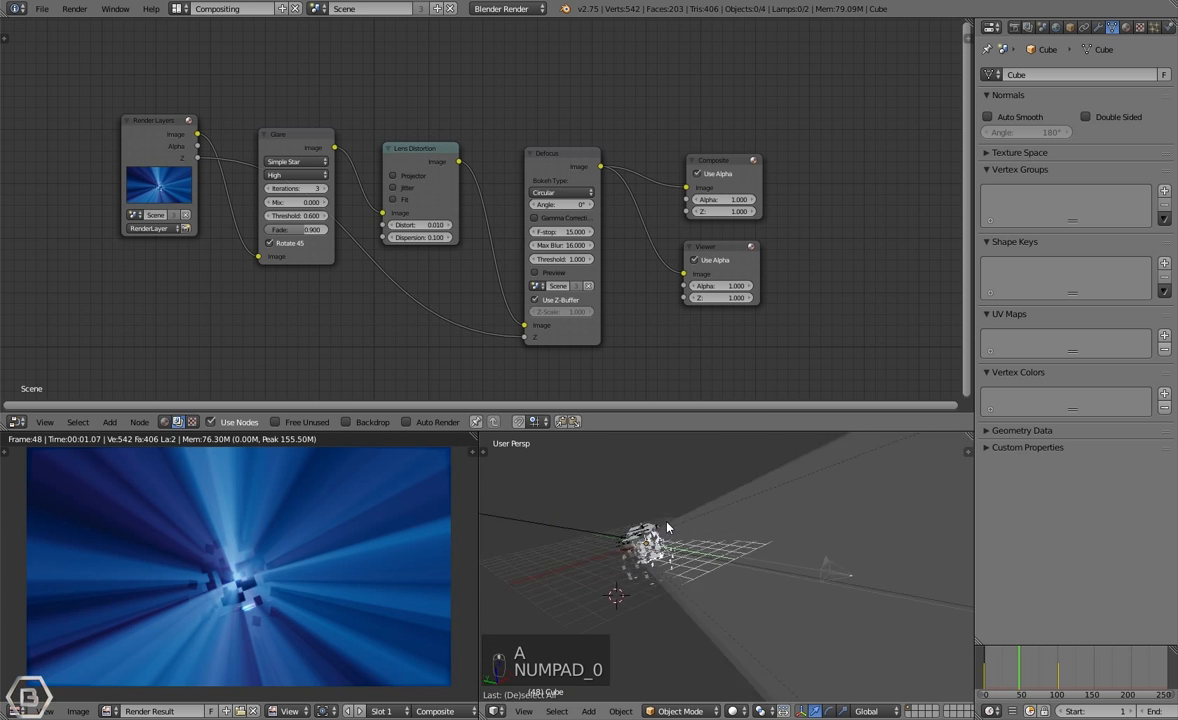
key(F12)
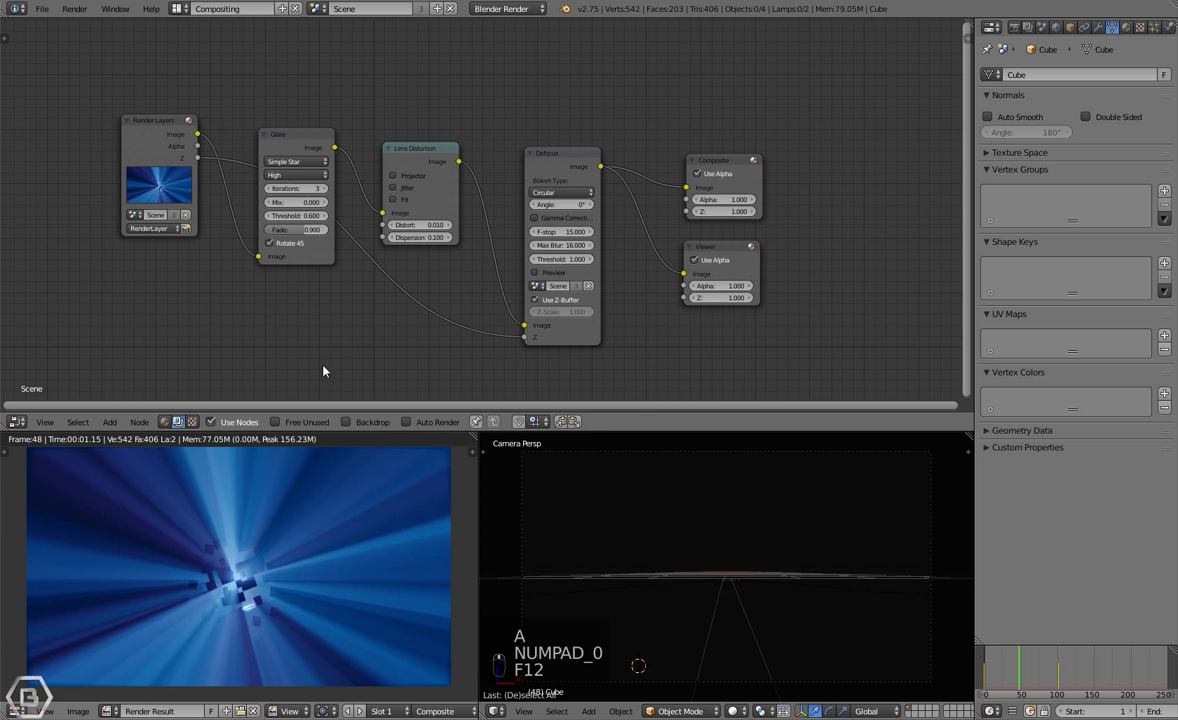
key(Escape)
middle_drag(676, 550, 634, 565)
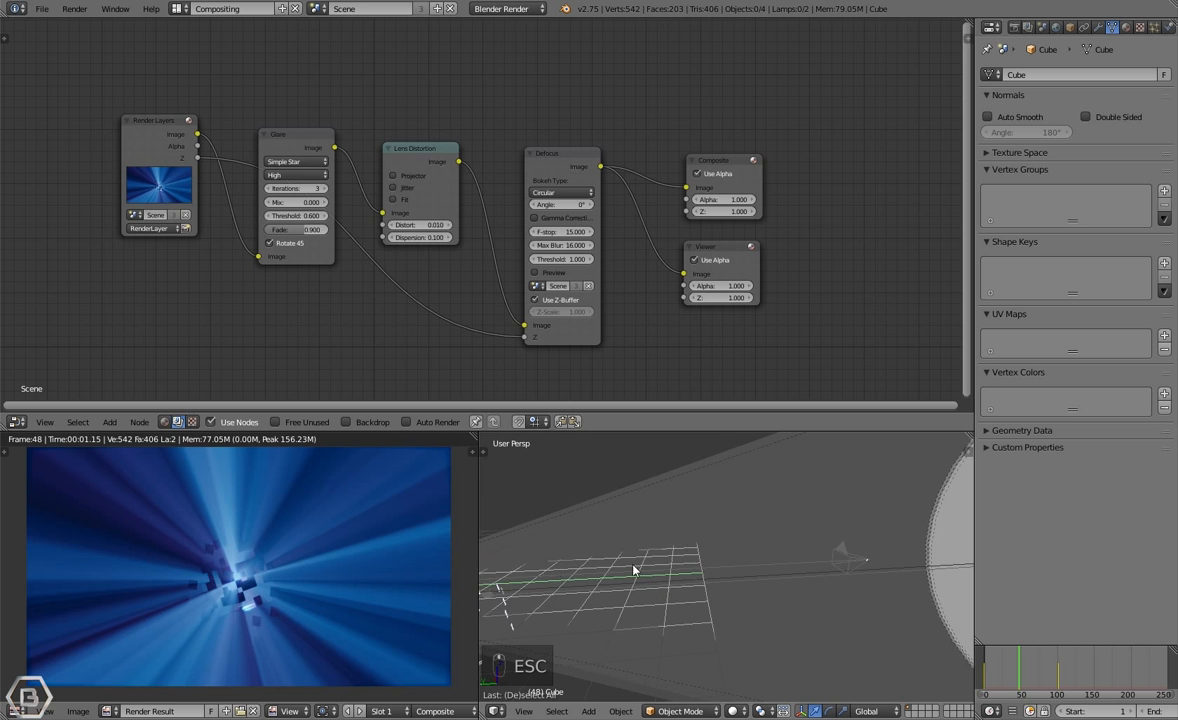
Raise the energy of both spot lamps, Lamp.001 and Lamp, to 10.
scroll(634, 560, down, 3)
right_click(695, 592)
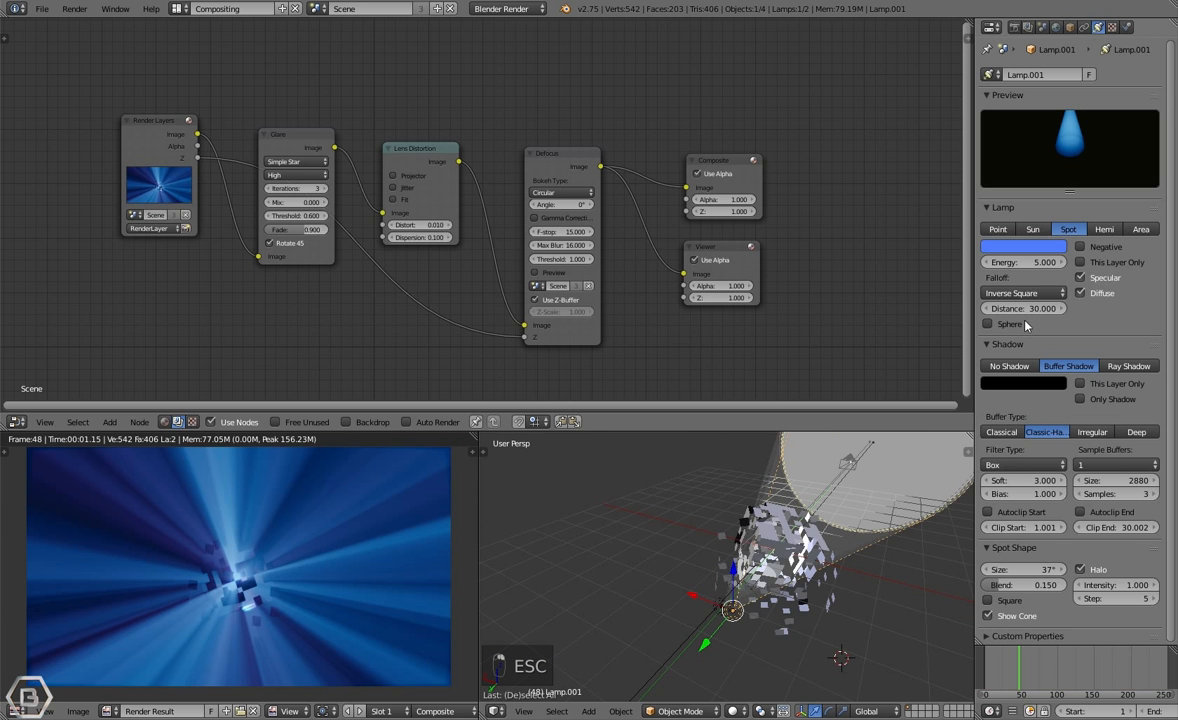
drag(1020, 262, 1040, 278)
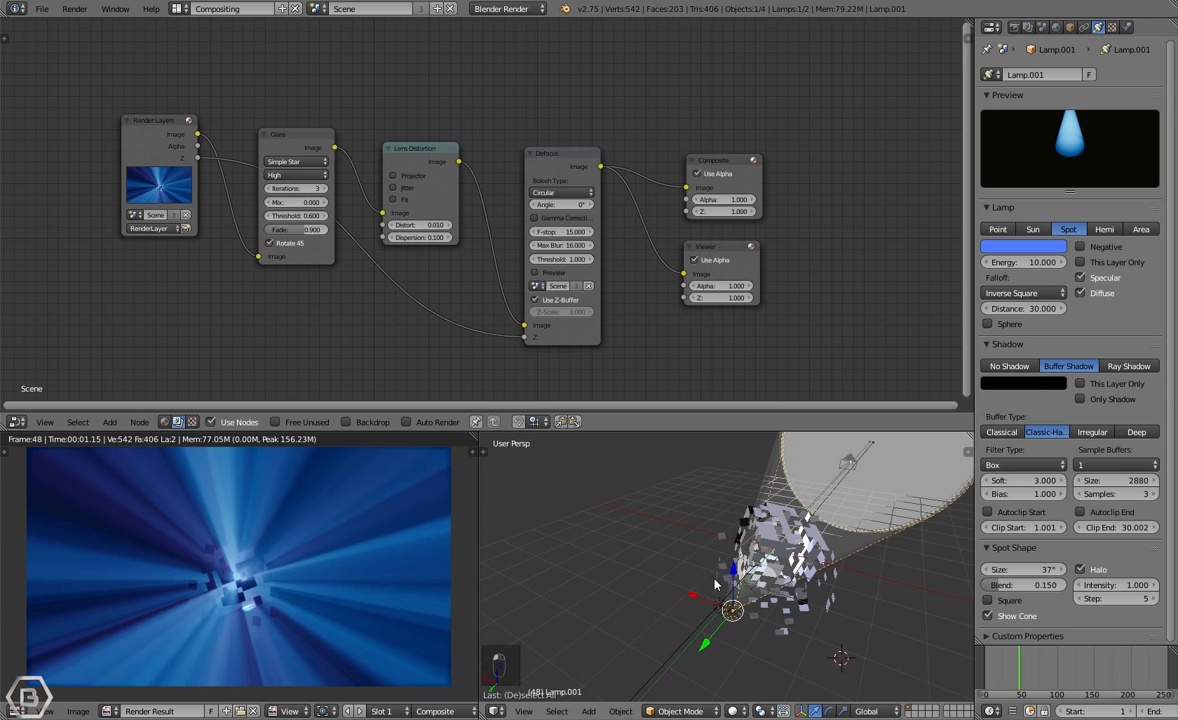
right_click(722, 607)
click(1042, 263)
text(10)
key(Return)
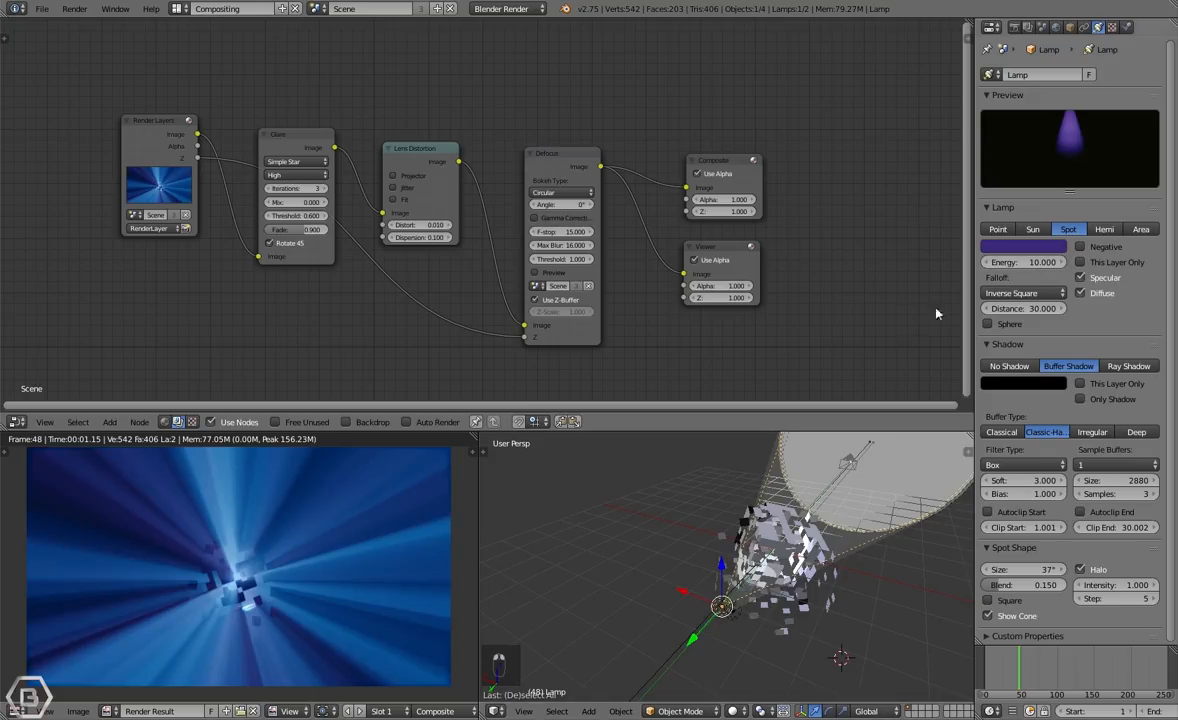
Render frames 48 and 75 to check the stronger light rays, and return to frame 1 in the camera view.
key(F12)
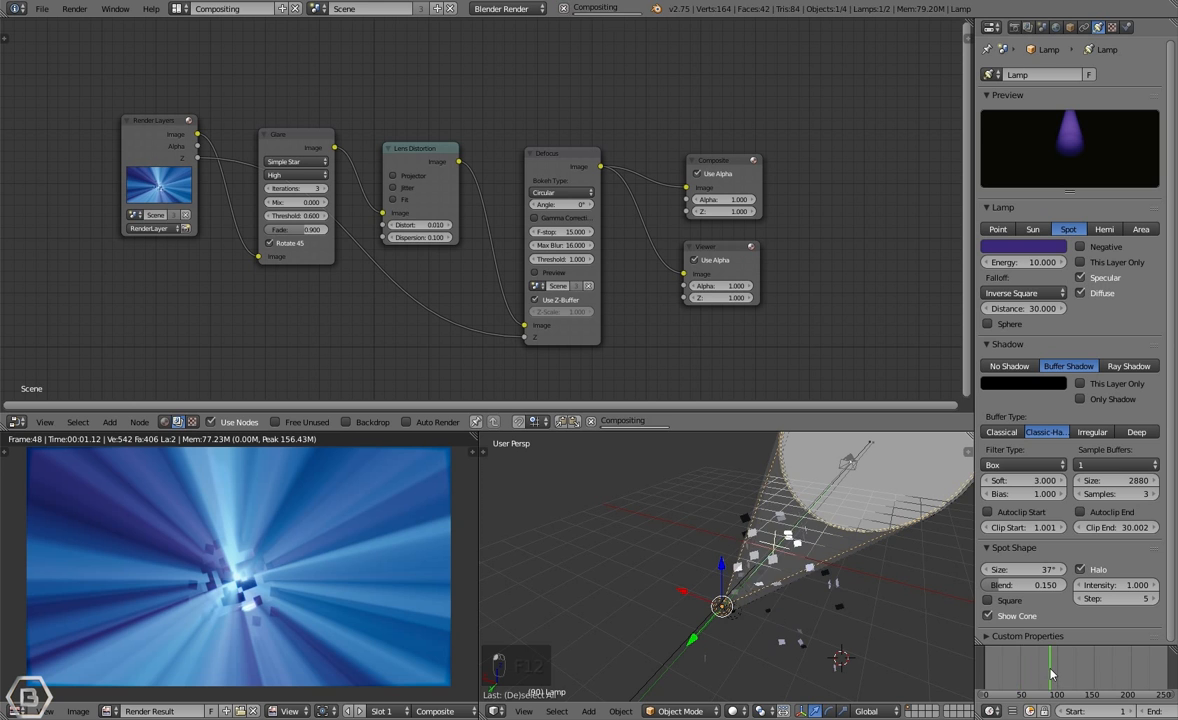
key(F12)
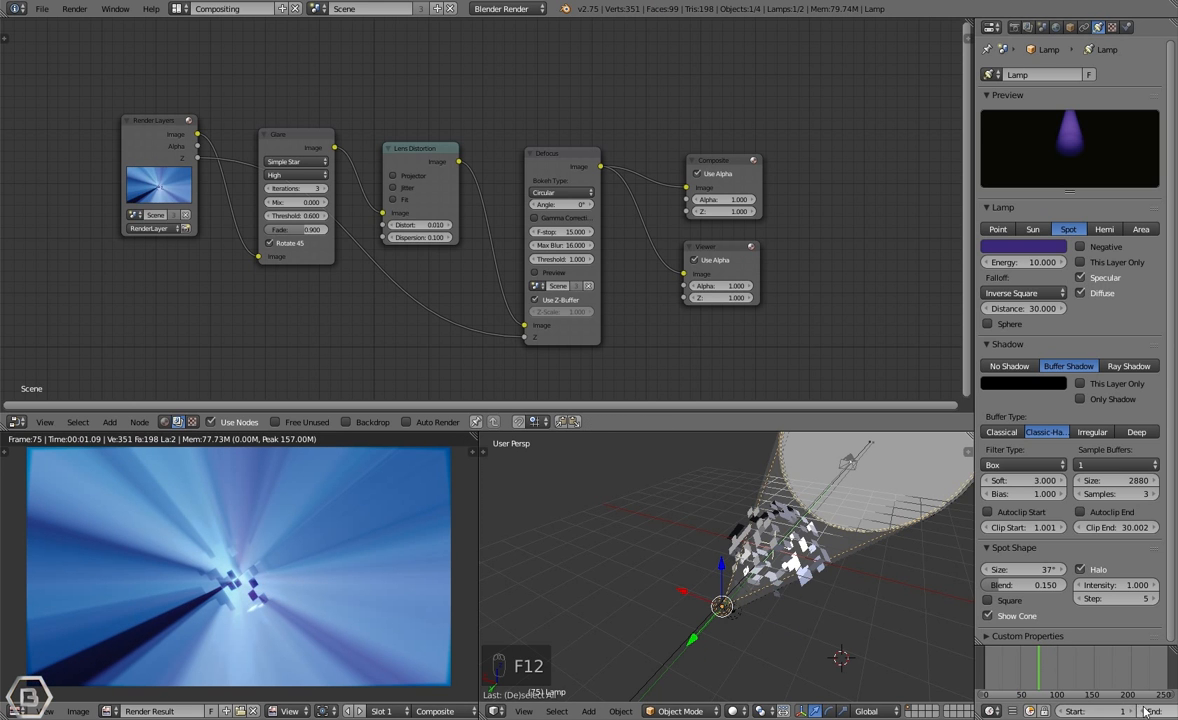
scroll(1066, 713, down, 3)
key(shift+Left)
key(KP_0)
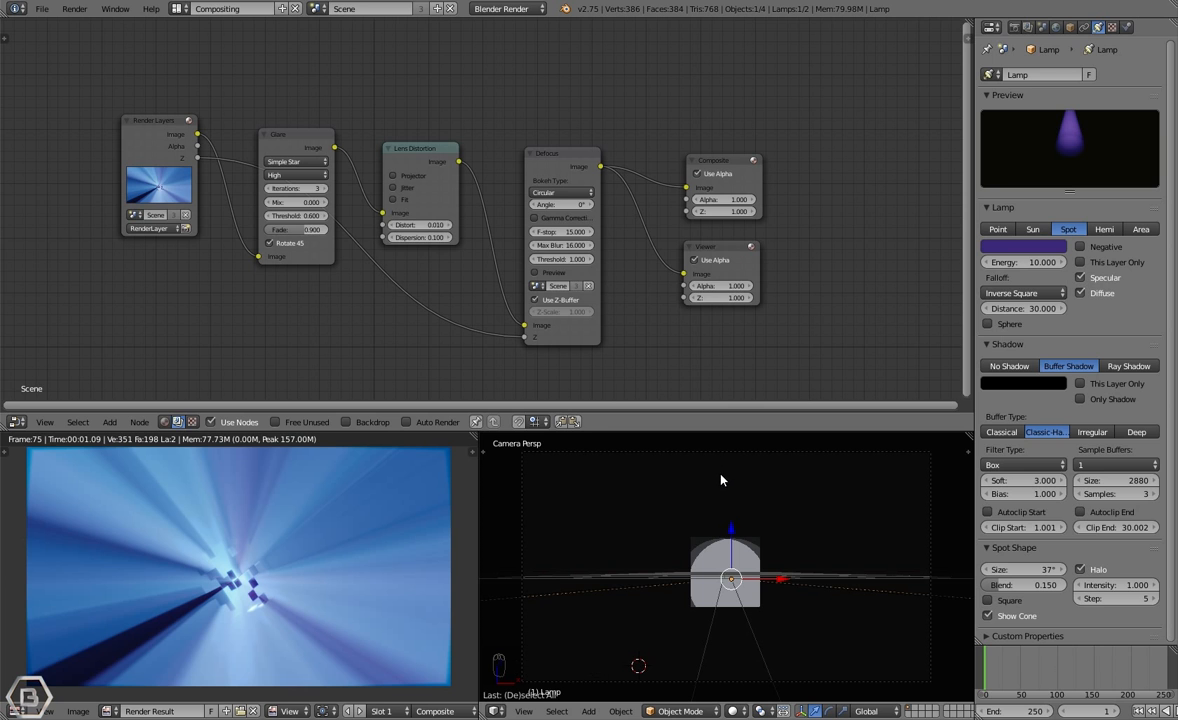
Render frames 33 and 43 to compare the light rays early in the explosion.
click(1010, 668)
drag(1010, 668, 1008, 668)
key(F12)
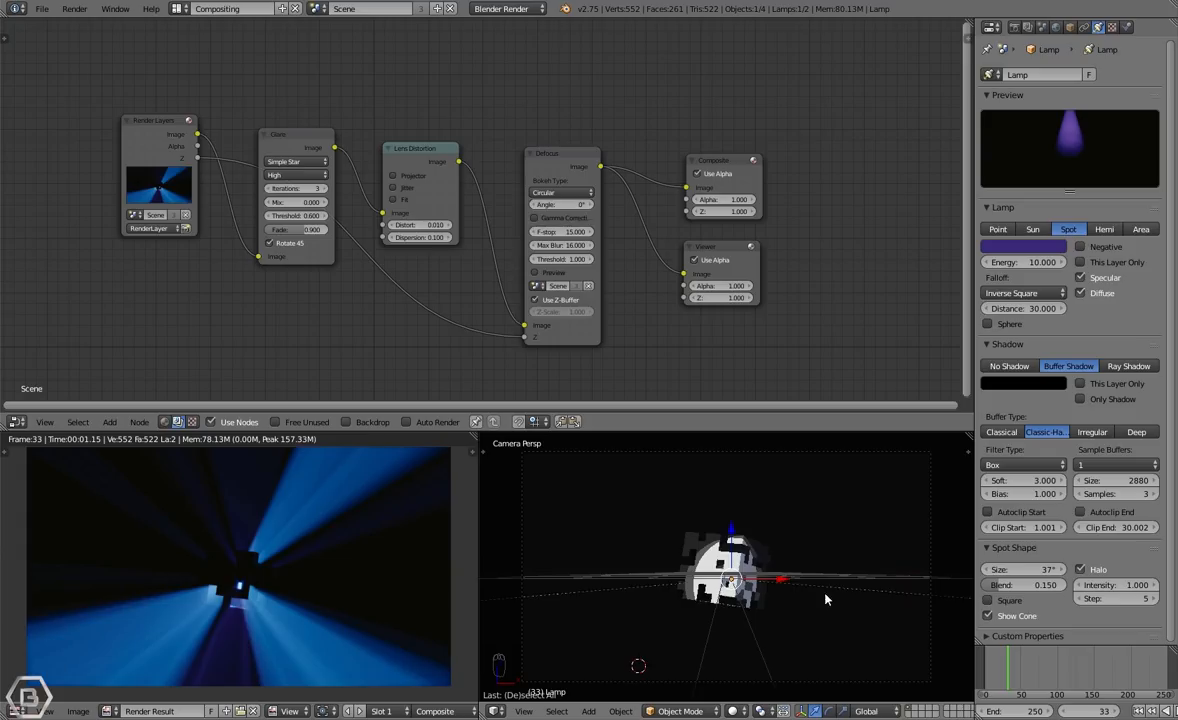
key(Up)
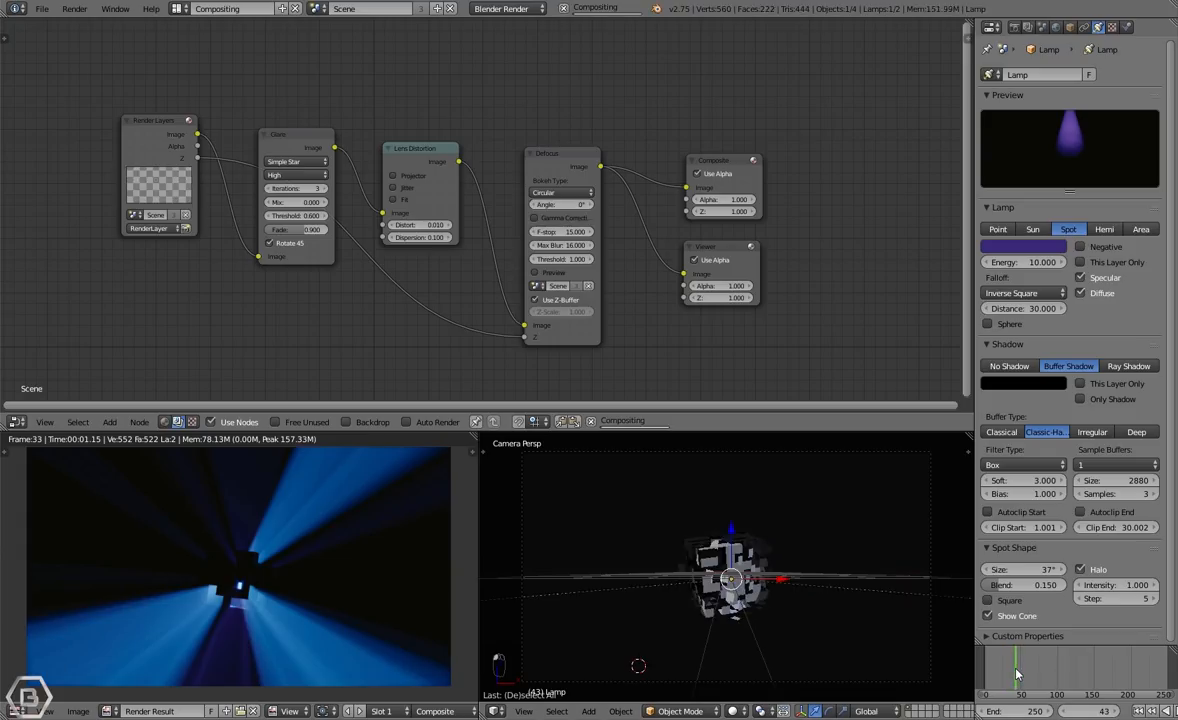
key(F12)
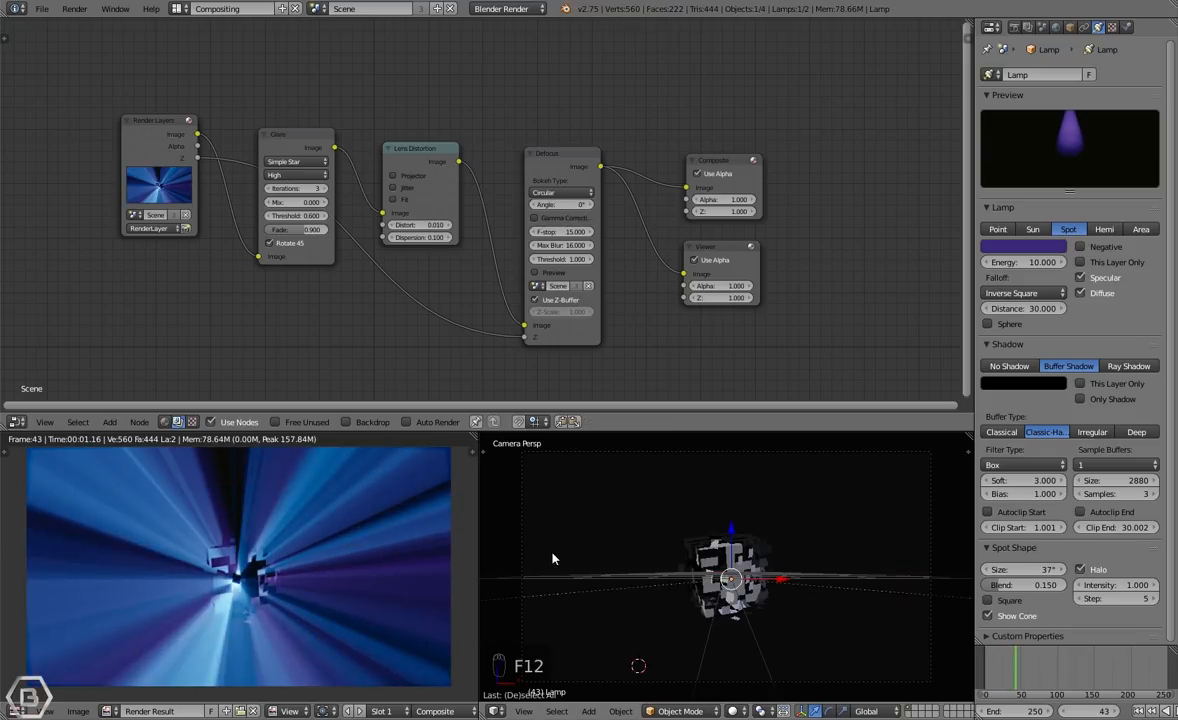
key(Escape)
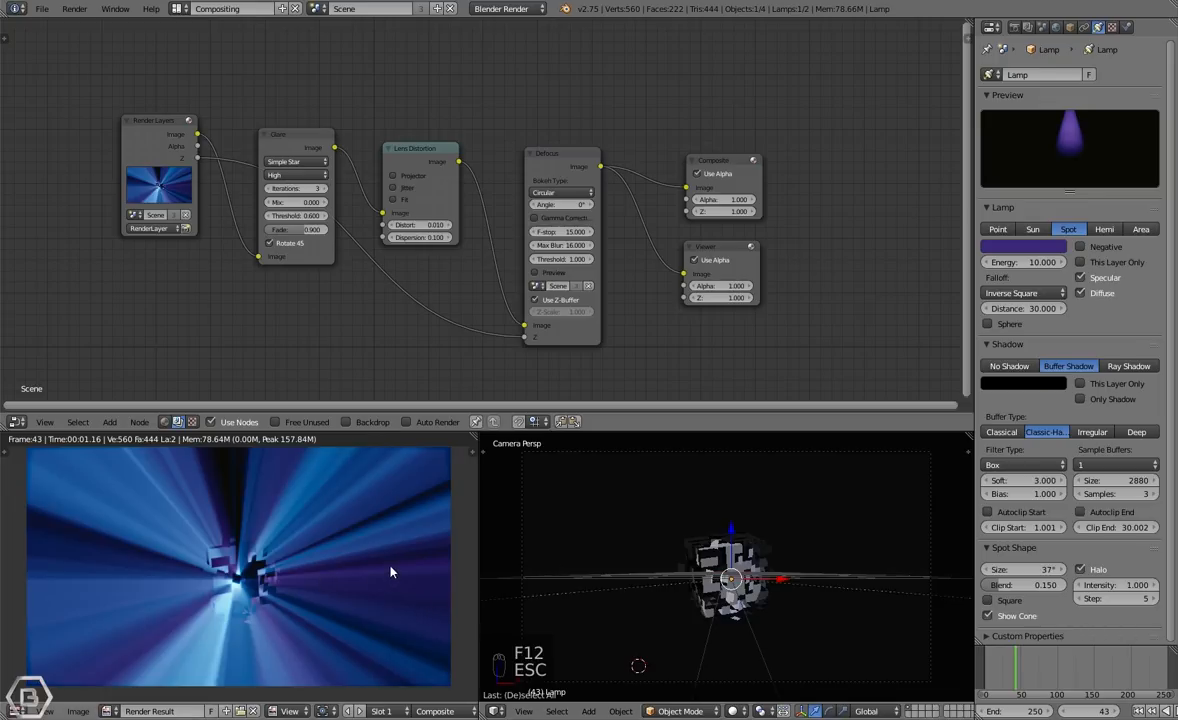